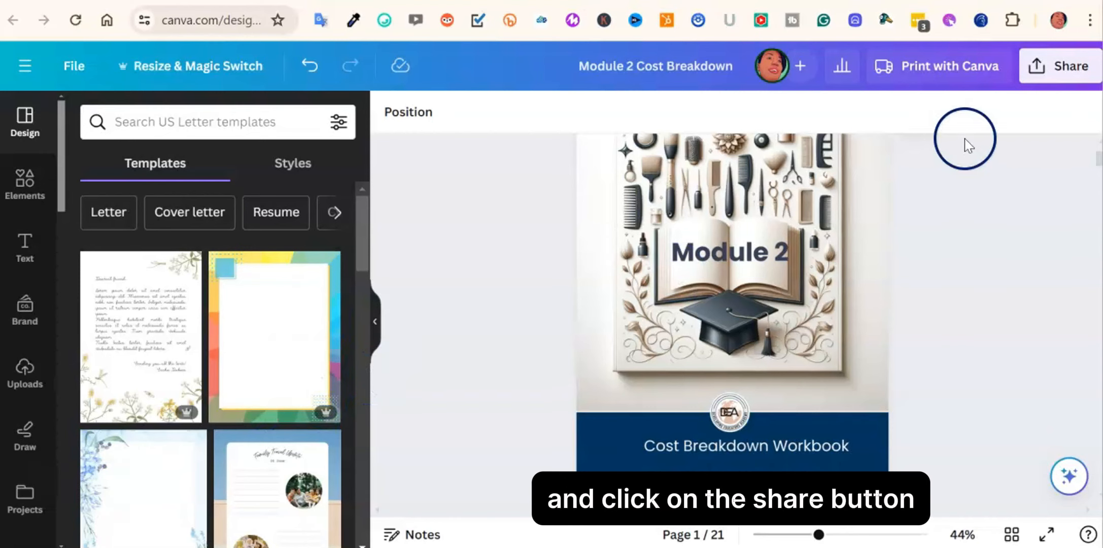
Download all 21 pages of the Module 2 Cost Breakdown workbook as a PDF Standard file.
{"action": "left_click", "coordinate": [1065, 65]}
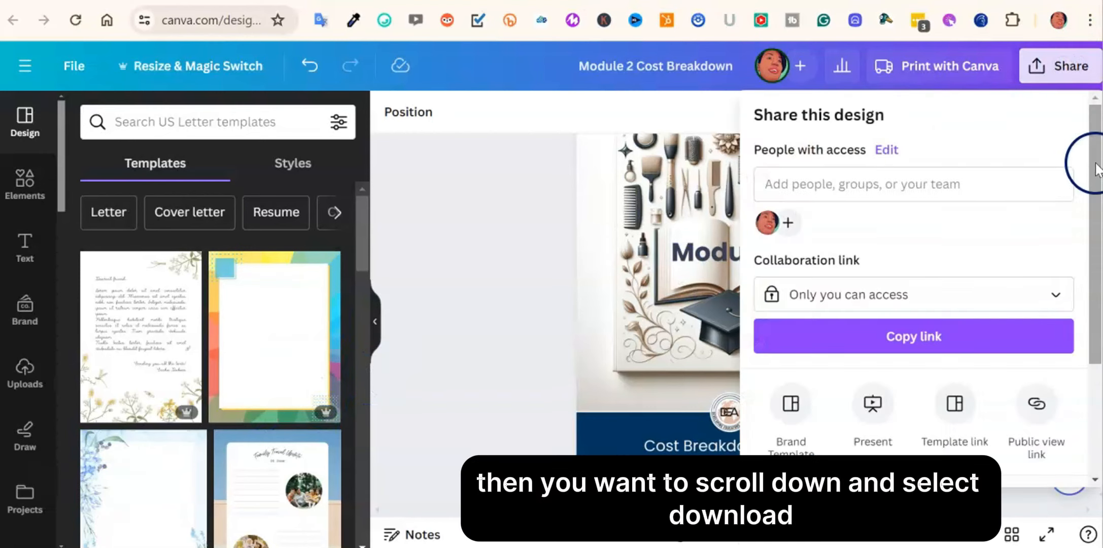
{"action": "left_click_drag", "start_coordinate": [1095, 168], "coordinate": [1086, 263]}
{"action": "left_click", "coordinate": [1029, 351]}
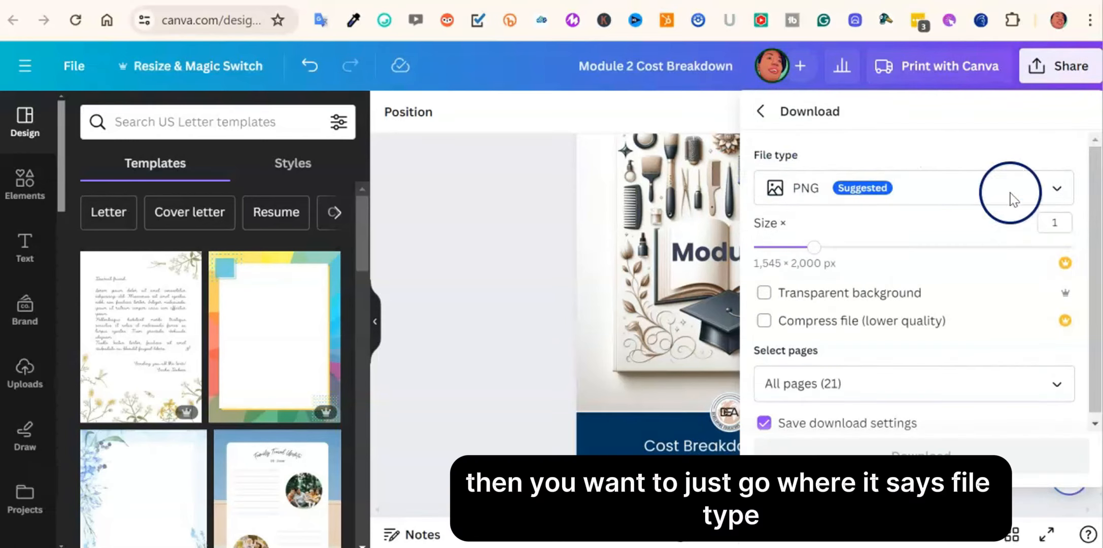
{"action": "left_click", "coordinate": [1048, 190]}
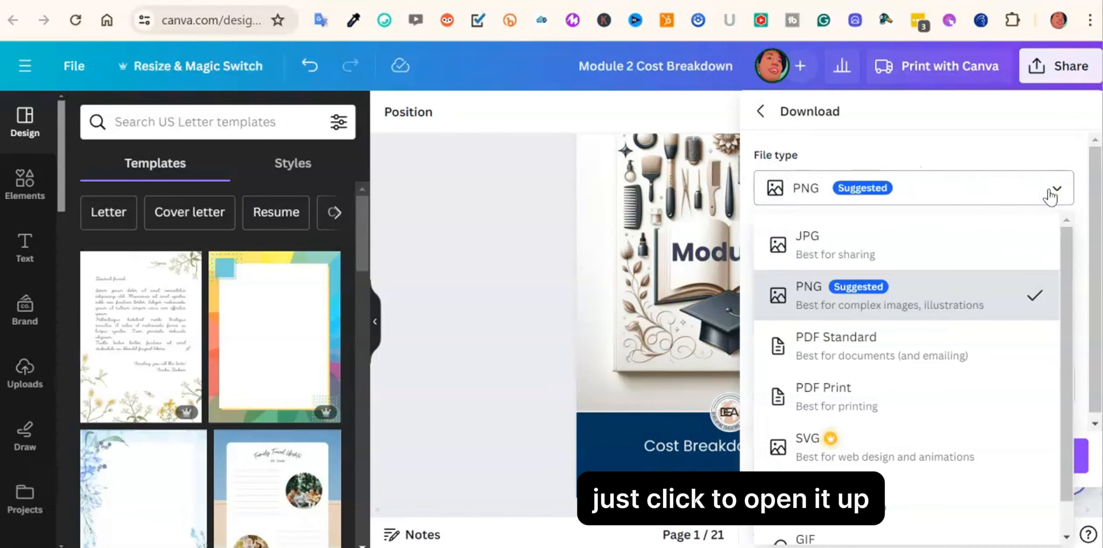
{"action": "left_click", "coordinate": [907, 363]}
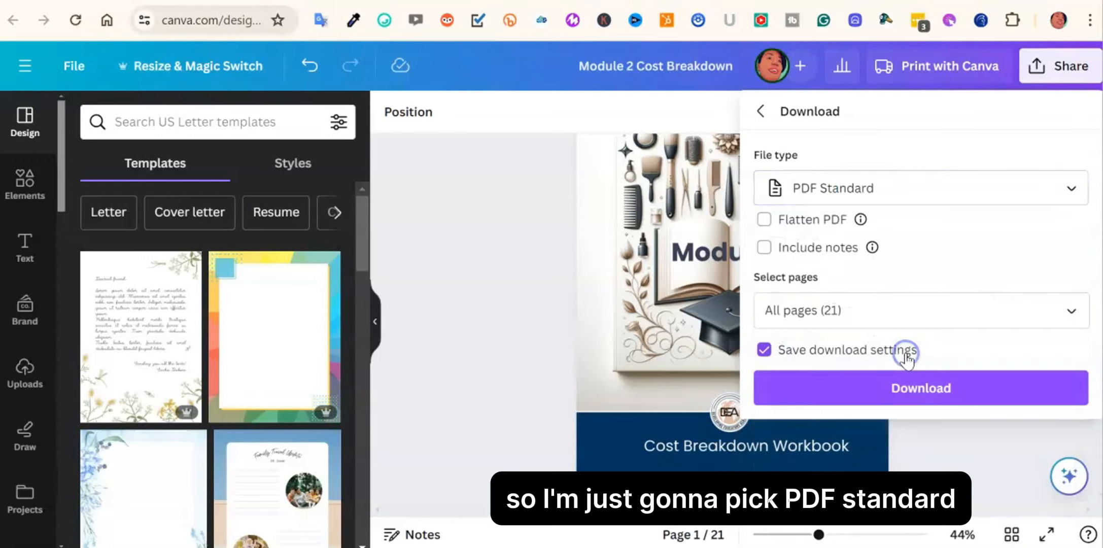
{"action": "left_click", "coordinate": [916, 387]}
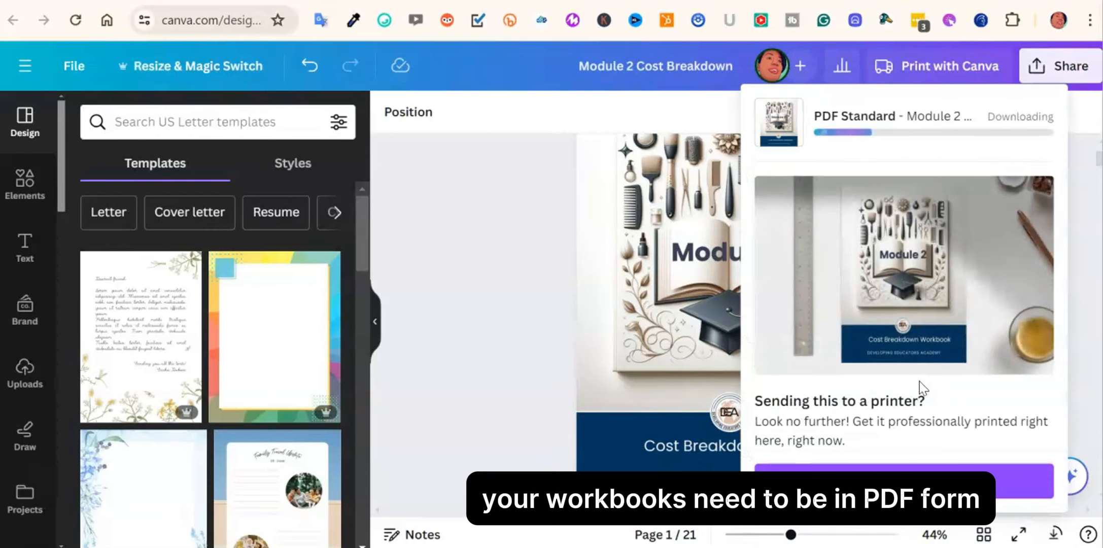
{"action": "left_click", "coordinate": [509, 359]}
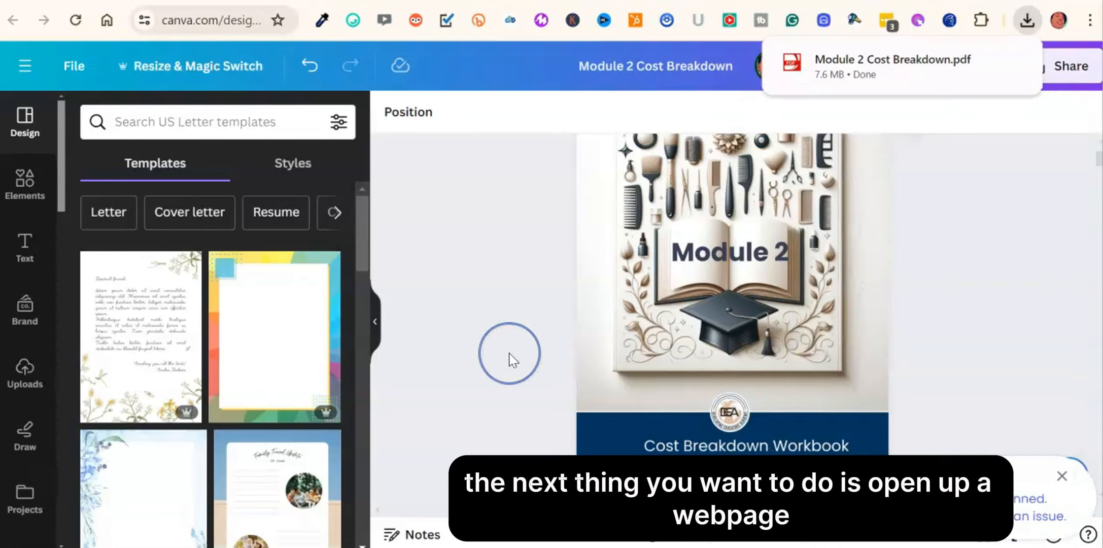
{"action": "left_click", "coordinate": [705, 169]}
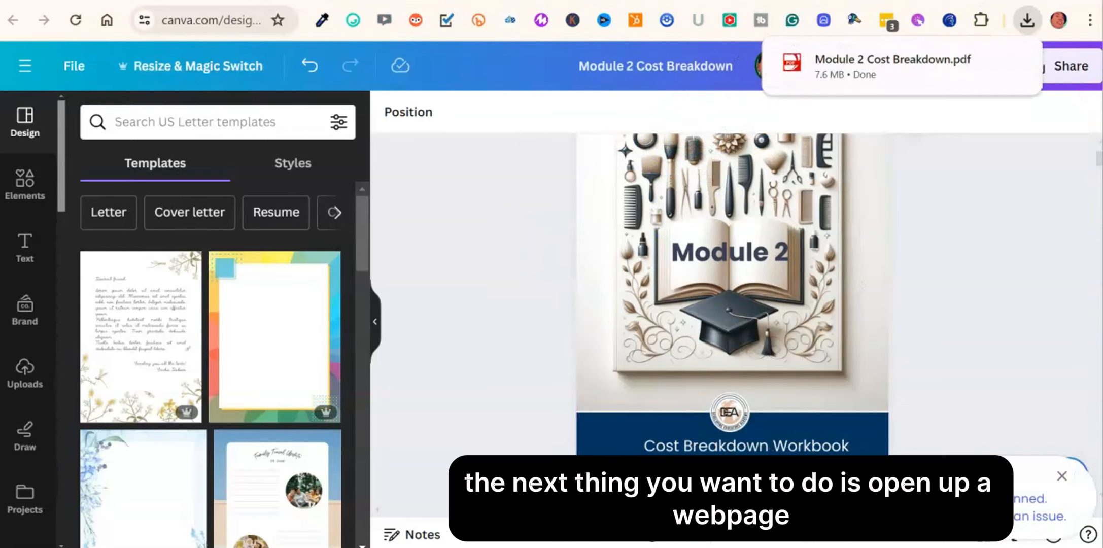
Search Google for "sejda" in a new browser tab and open the Sejda.com website.
{"action": "key", "text": "ctrl+t"}
{"action": "left_click", "coordinate": [627, 349]}
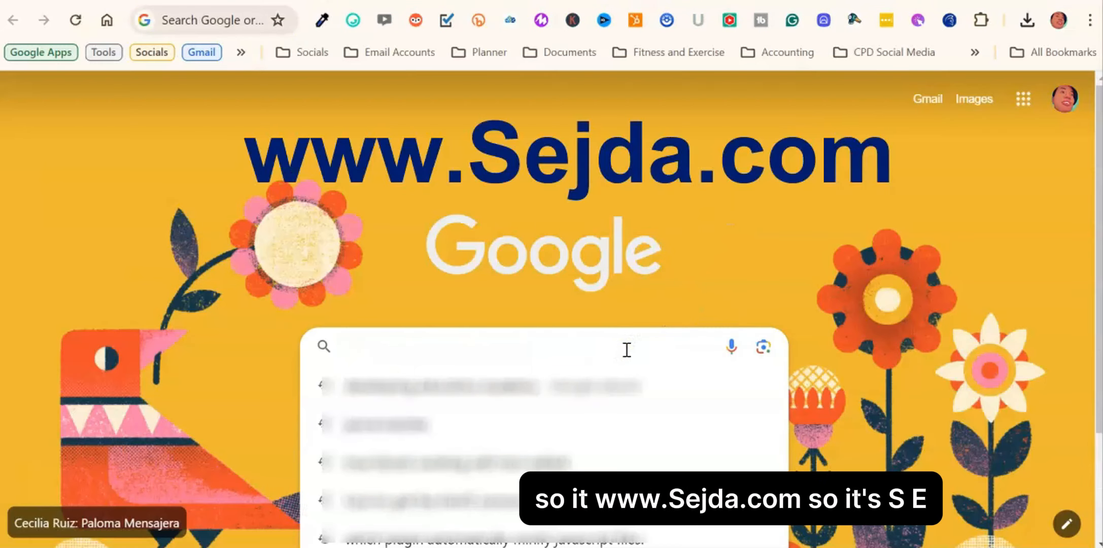
{"action": "type", "text": "se"}
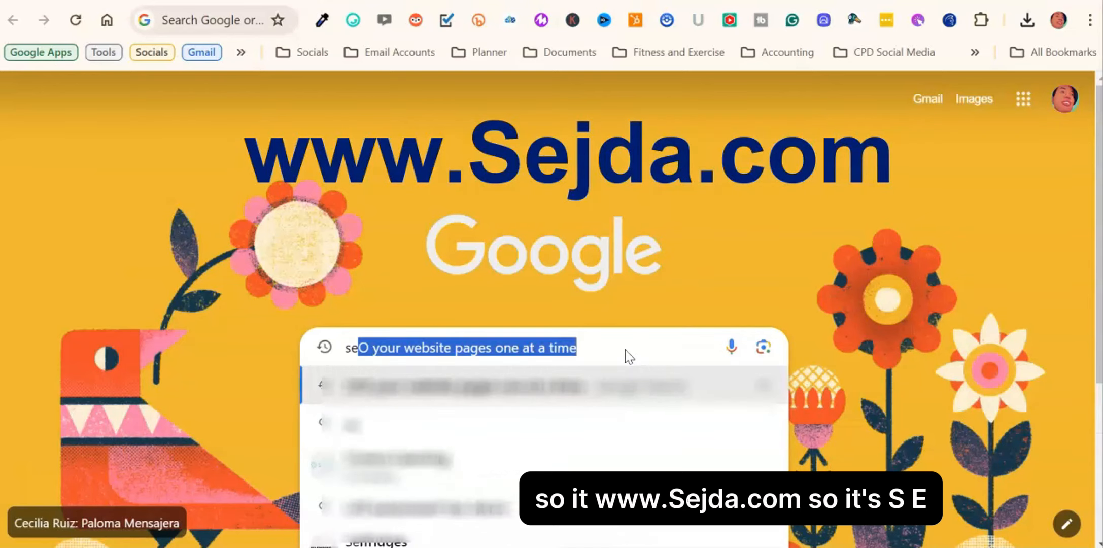
{"action": "type", "text": "jda"}
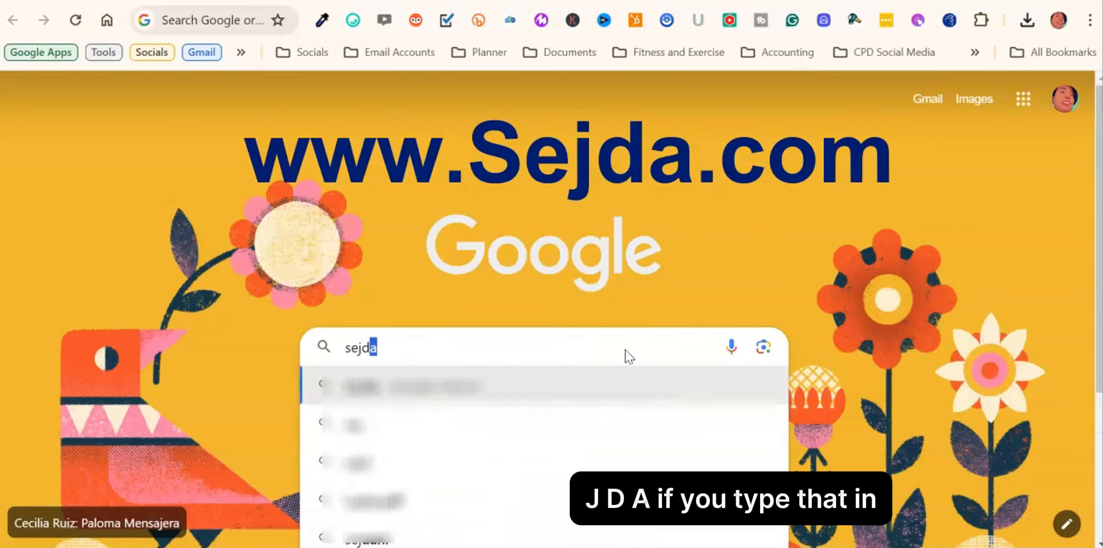
{"action": "key", "text": "Return"}
{"action": "left_click", "coordinate": [267, 316]}
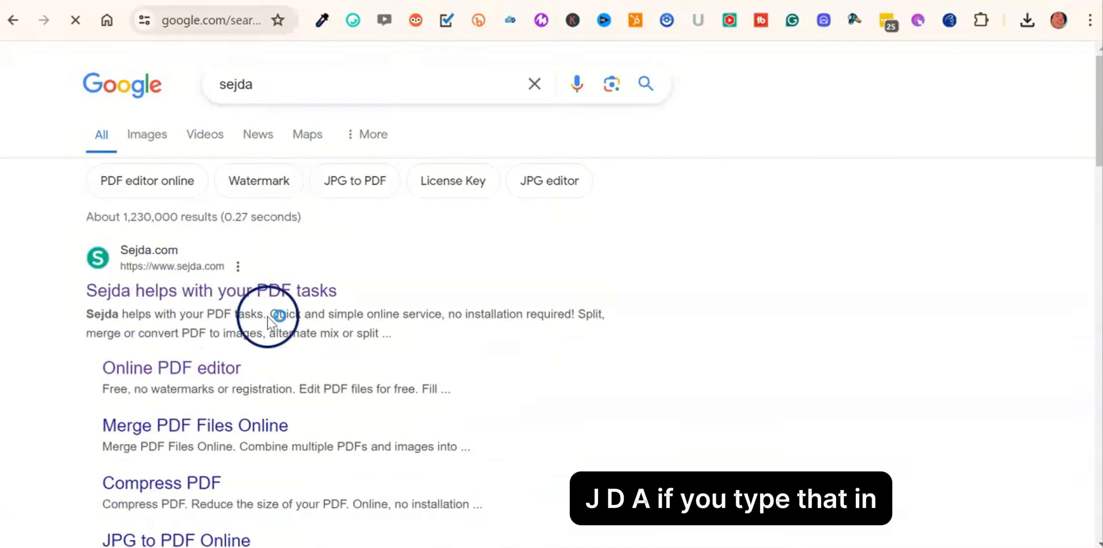
{"action": "left_click", "coordinate": [212, 293]}
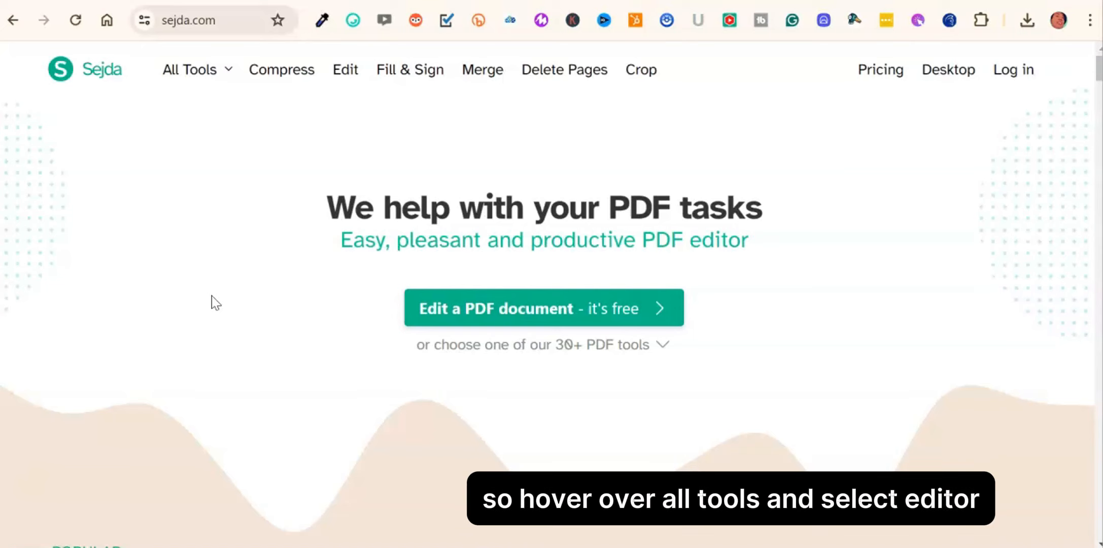
Open Sejda's online PDF editor from its popular tools.
{"action": "left_click", "coordinate": [215, 81]}
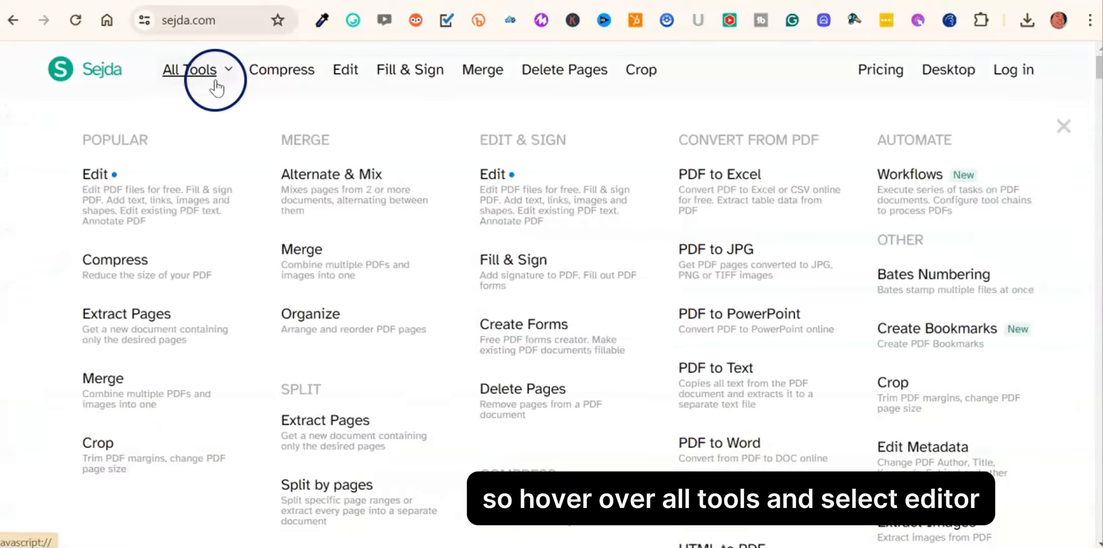
{"action": "left_click", "coordinate": [139, 177]}
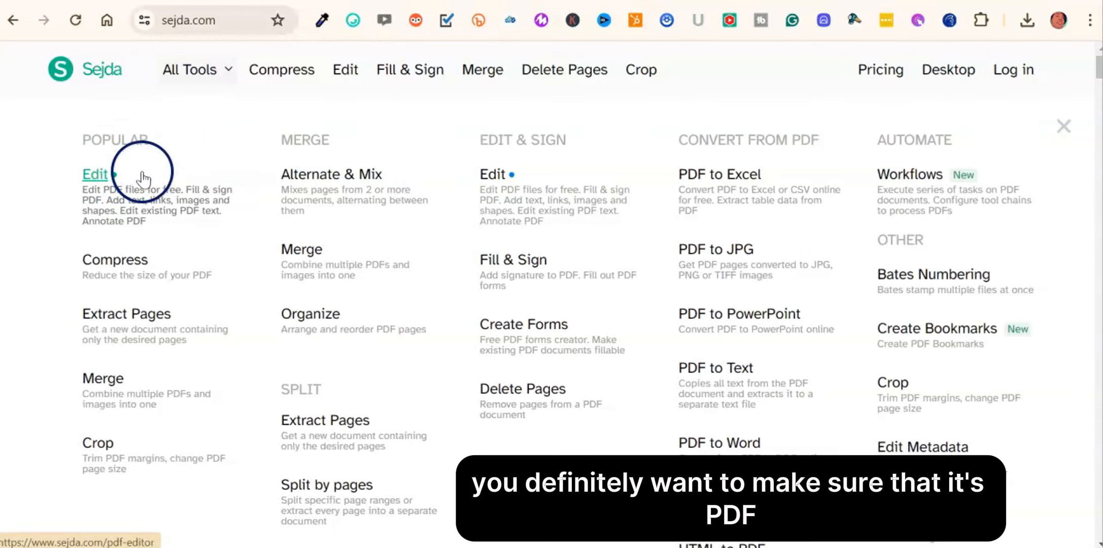
{"action": "left_click", "coordinate": [96, 171]}
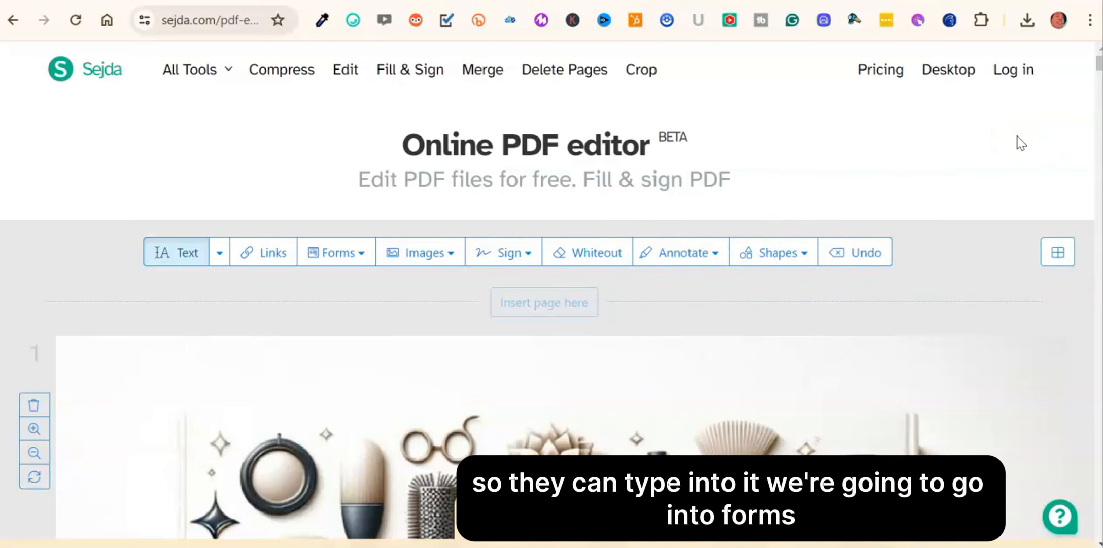
{"action": "left_click", "coordinate": [337, 253]}
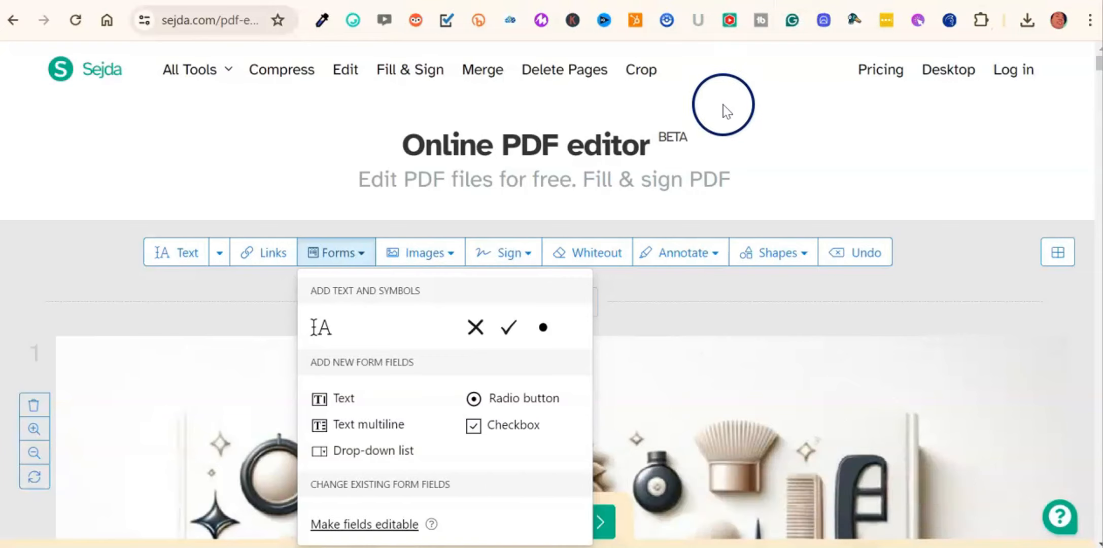
{"action": "left_click", "coordinate": [887, 134]}
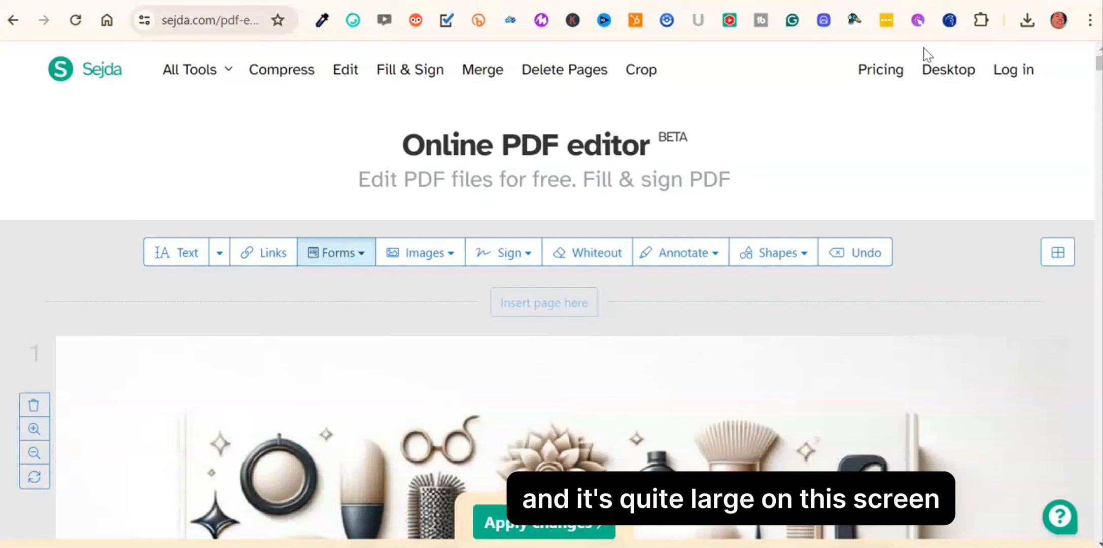
{"action": "left_click", "coordinate": [925, 49]}
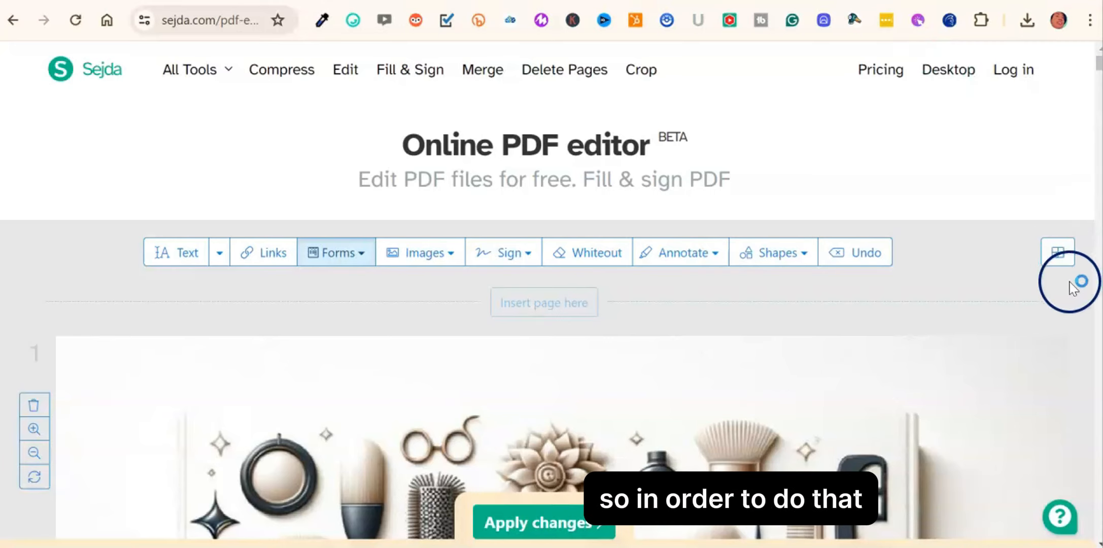
Go to page 4 through the page thumbnails and bring the Section 1: People Fees table into view.
{"action": "left_click", "coordinate": [1058, 256]}
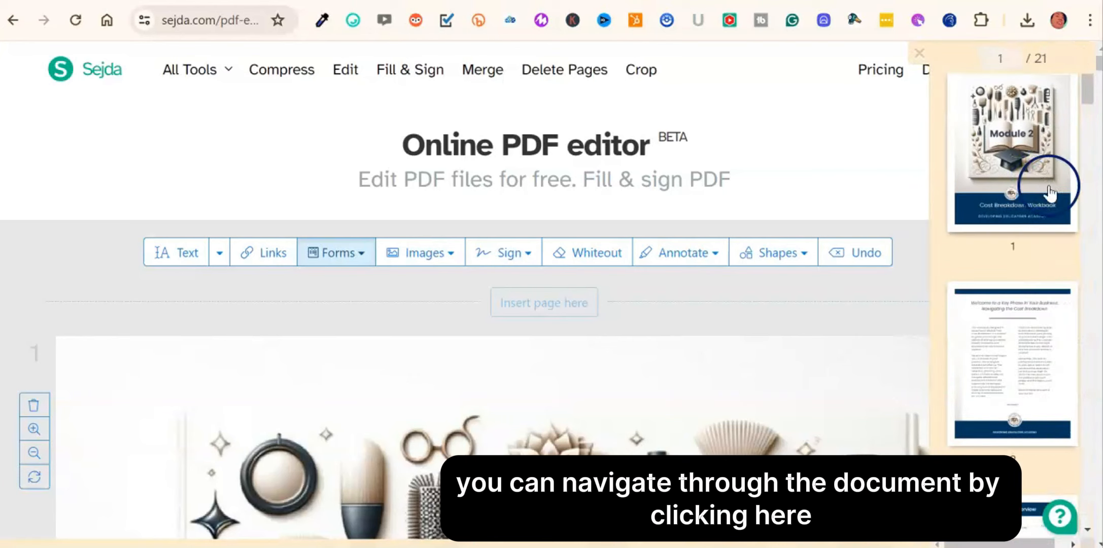
{"action": "left_click_drag", "start_coordinate": [1090, 92], "coordinate": [1086, 140]}
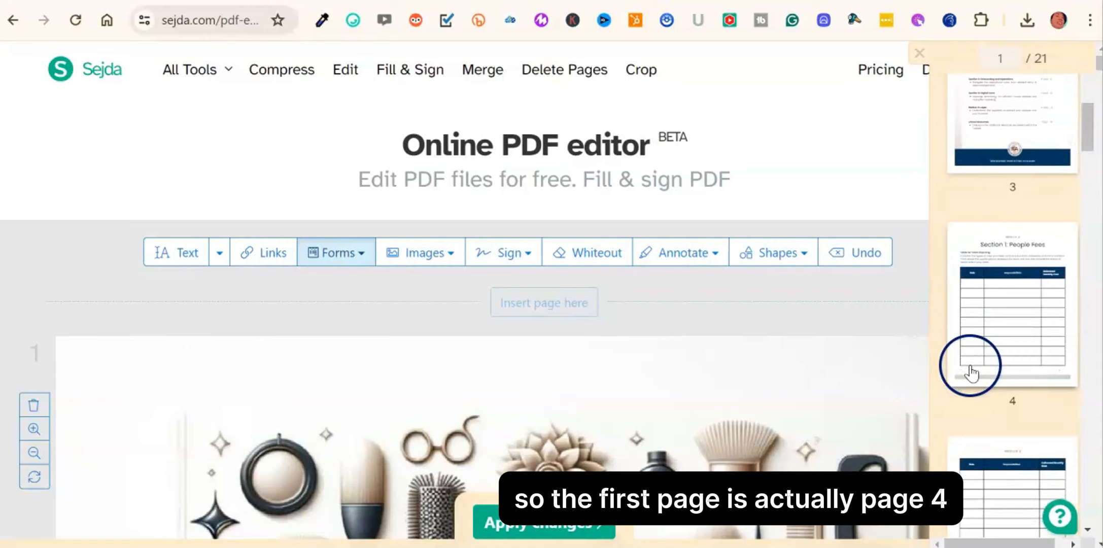
{"action": "left_click", "coordinate": [993, 346]}
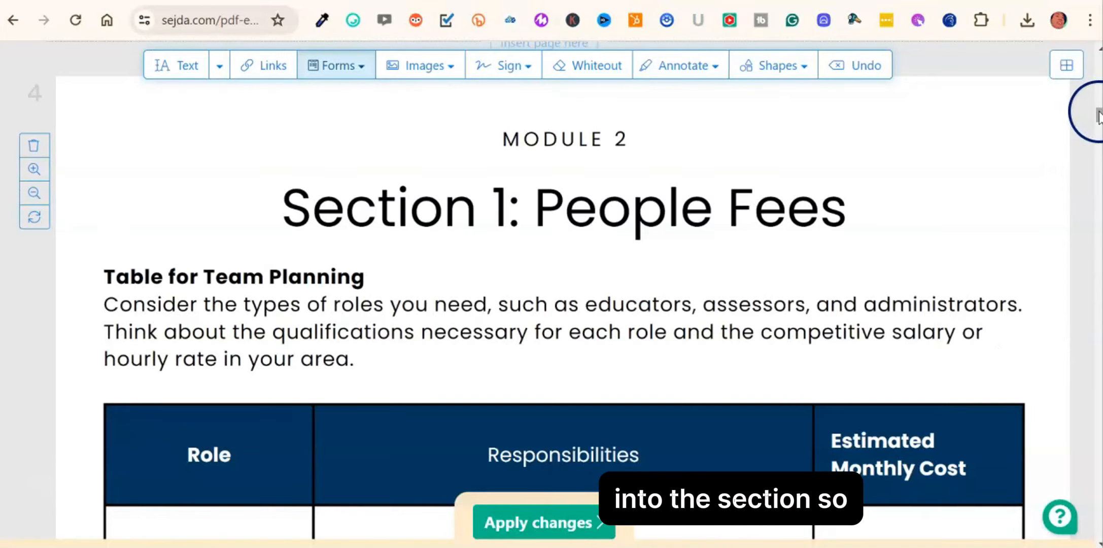
{"action": "left_click_drag", "start_coordinate": [1099, 112], "coordinate": [1098, 116]}
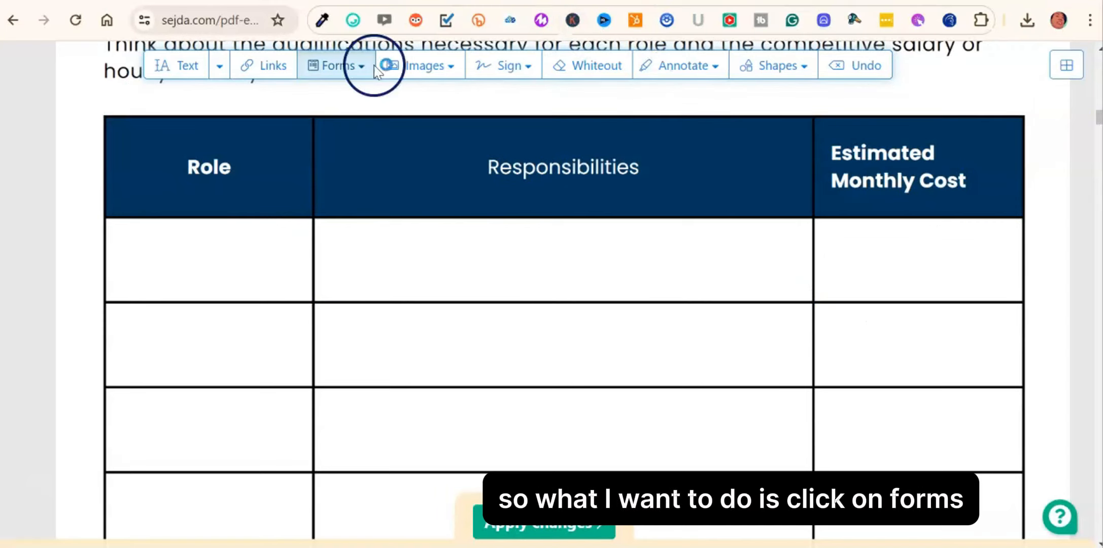
Add a multiline text form field in the first empty cell of the Responsibilities column.
{"action": "left_click", "coordinate": [357, 69]}
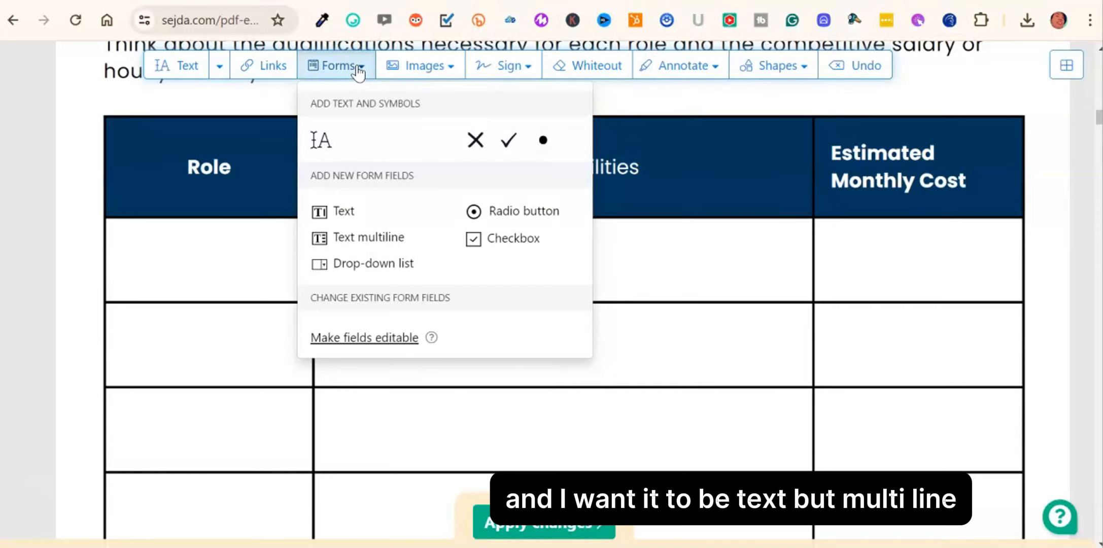
{"action": "left_click", "coordinate": [345, 77]}
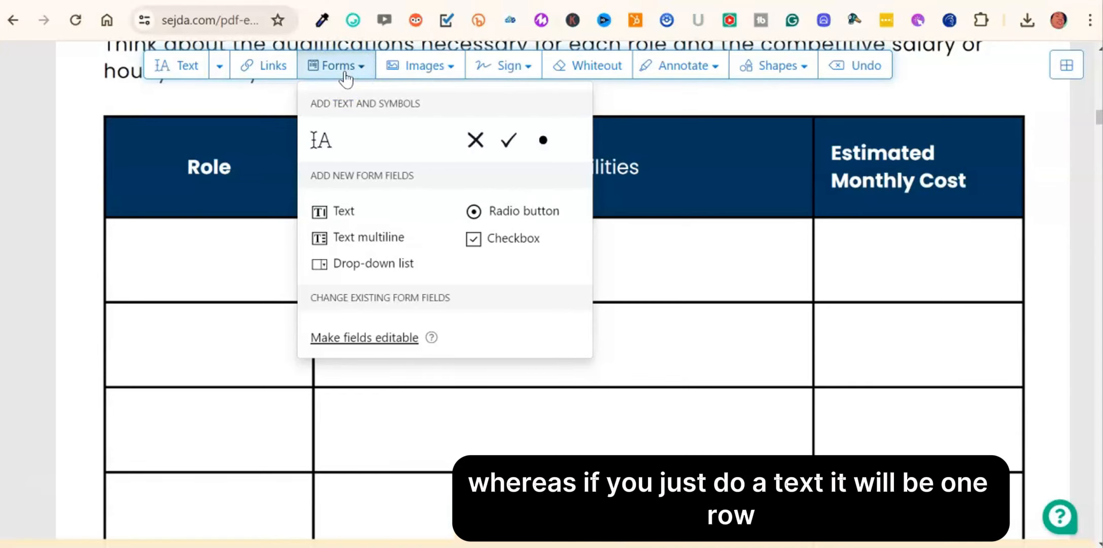
{"action": "left_click", "coordinate": [378, 238]}
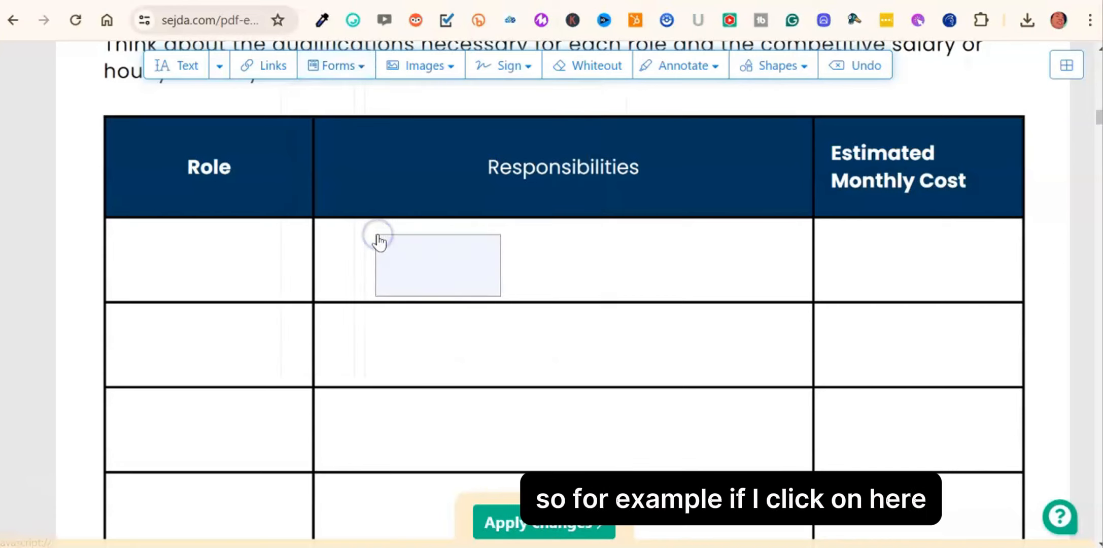
{"action": "left_click", "coordinate": [318, 222]}
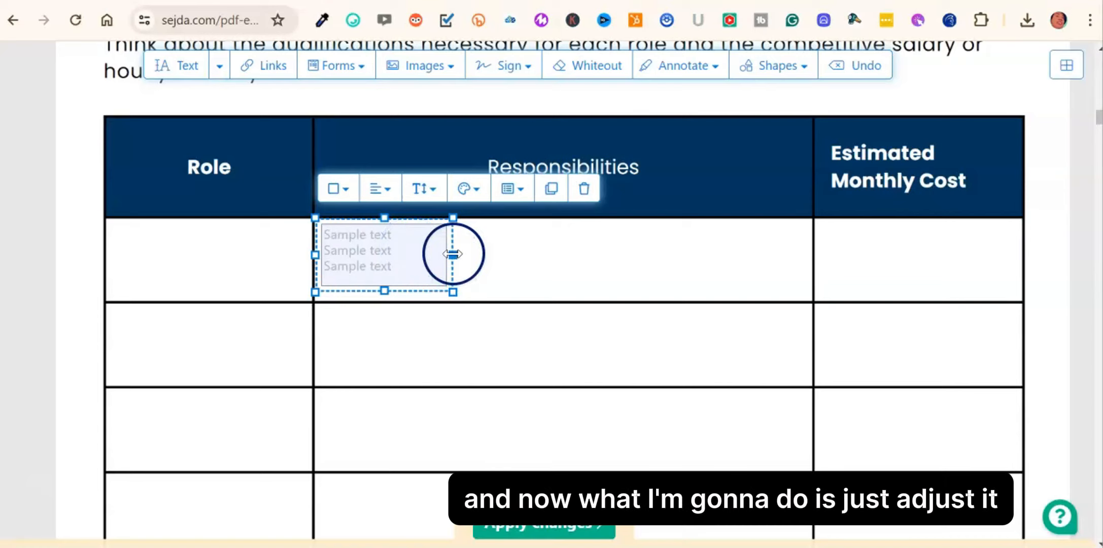
Resize the multiline field to fill the width and height of the first Responsibilities cell.
{"action": "left_click_drag", "start_coordinate": [454, 253], "coordinate": [816, 270]}
{"action": "left_click", "coordinate": [563, 288]}
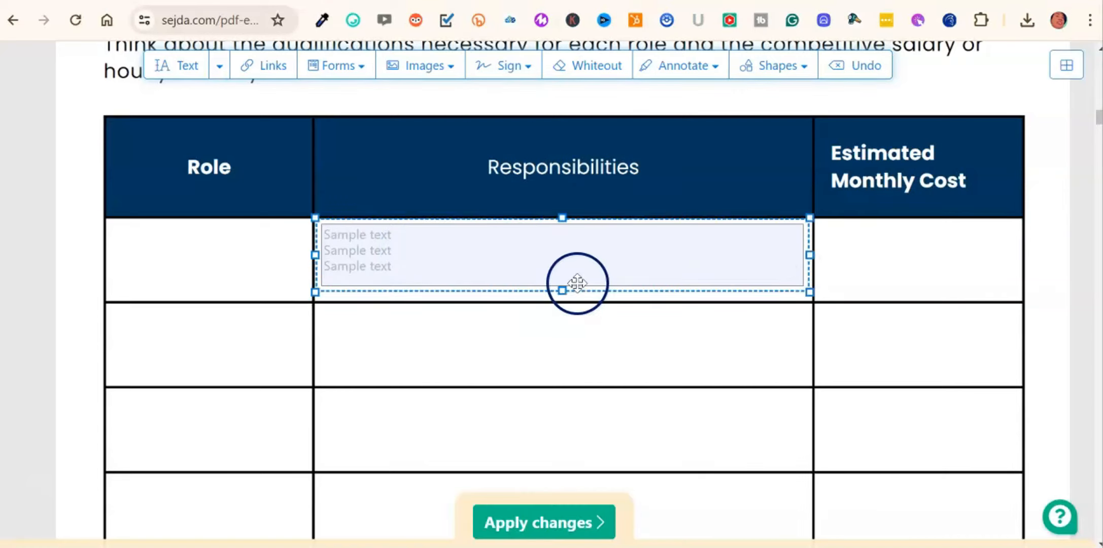
{"action": "left_click_drag", "start_coordinate": [563, 290], "coordinate": [562, 298]}
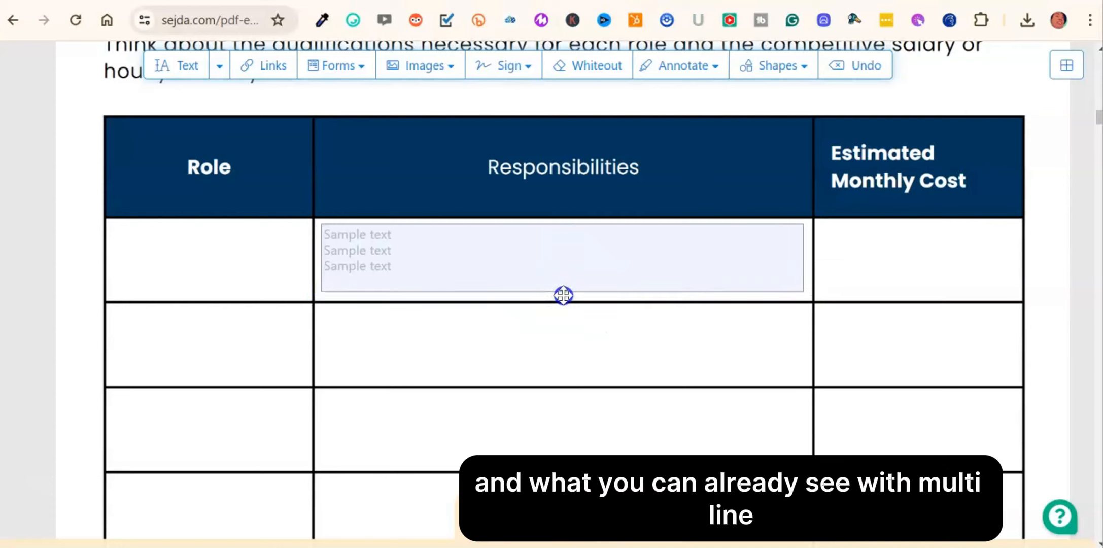
Set the Responsibilities field's font size to 11 and align its text left.
{"action": "left_click", "coordinate": [382, 243]}
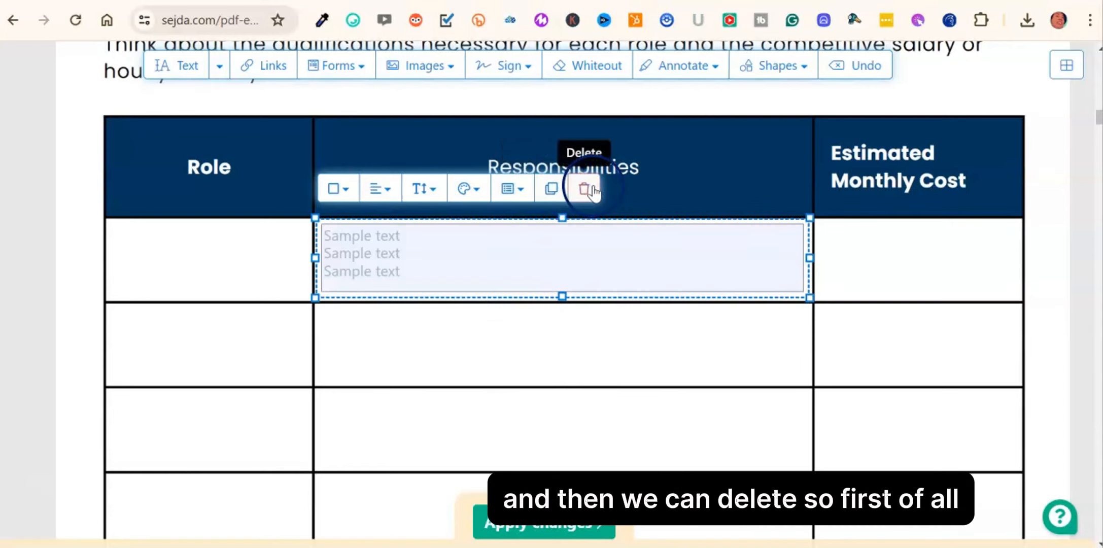
{"action": "left_click", "coordinate": [432, 185]}
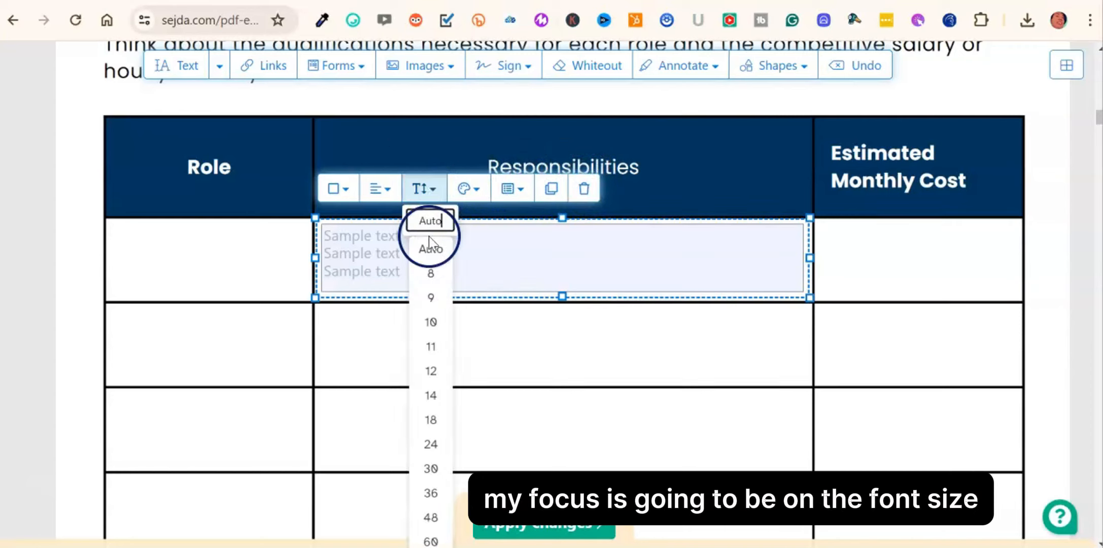
{"action": "left_click", "coordinate": [433, 375]}
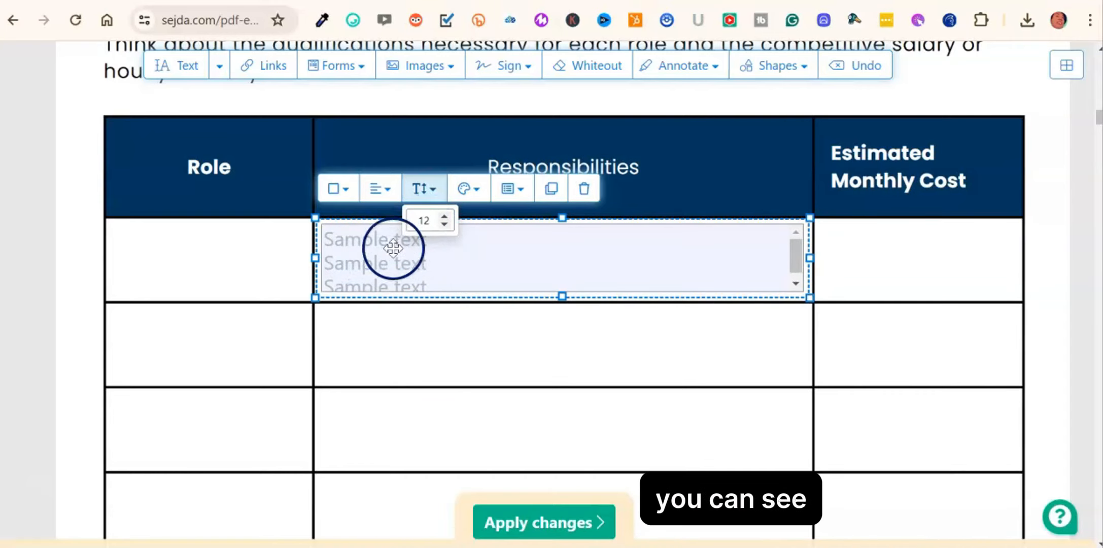
{"action": "left_click", "coordinate": [444, 224]}
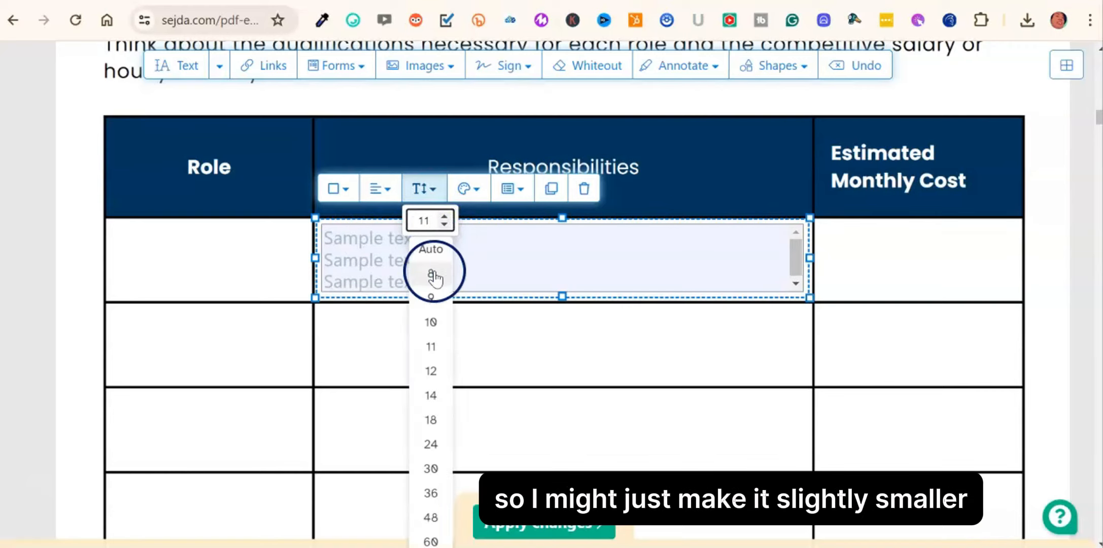
{"action": "left_click", "coordinate": [432, 342]}
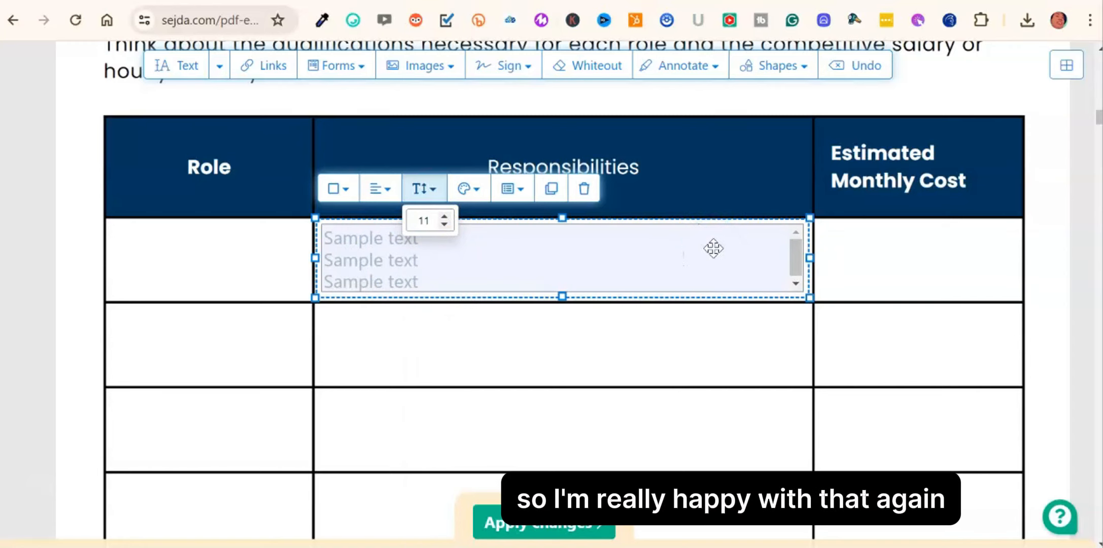
{"action": "left_click", "coordinate": [387, 191]}
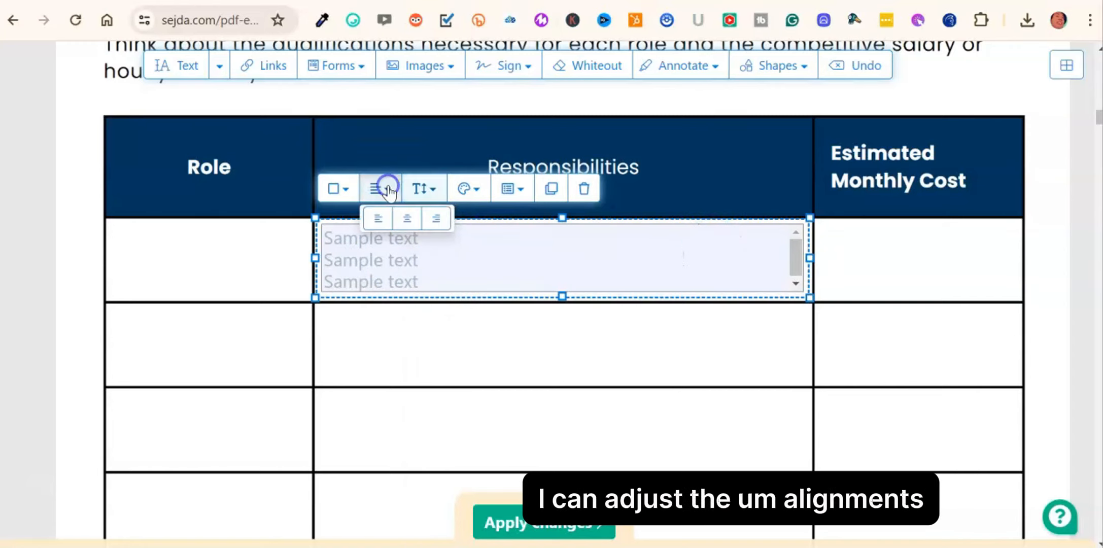
{"action": "left_click", "coordinate": [380, 219]}
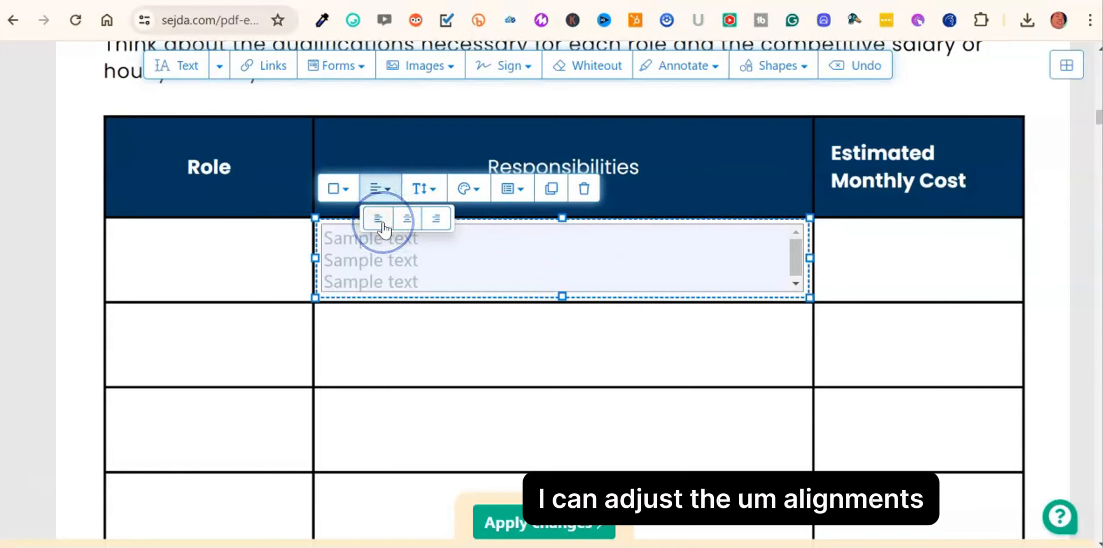
Try right alignment on the first Responsibilities field and restore its left alignment.
{"action": "left_click", "coordinate": [436, 219]}
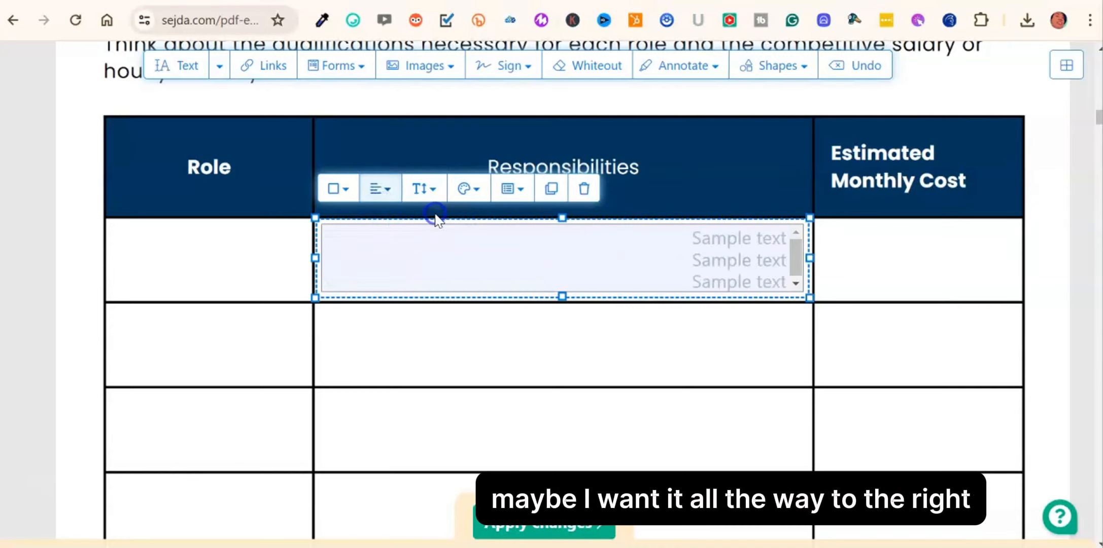
{"action": "left_click", "coordinate": [382, 188]}
{"action": "left_click", "coordinate": [382, 218]}
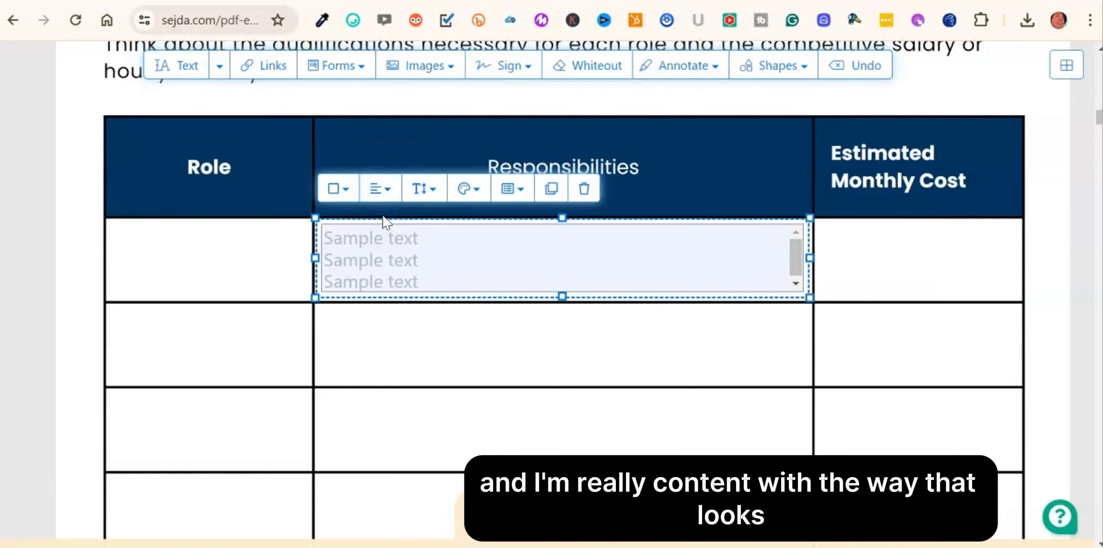
Set the Responsibilities field's text colour to black and nudge the field slightly down within its cell.
{"action": "left_click", "coordinate": [472, 192]}
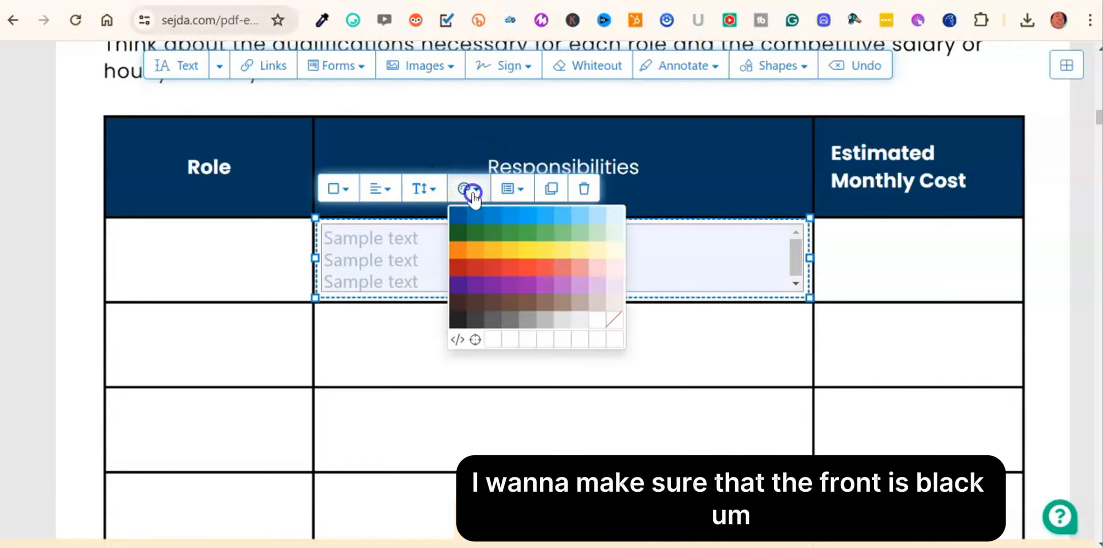
{"action": "left_click", "coordinate": [460, 316]}
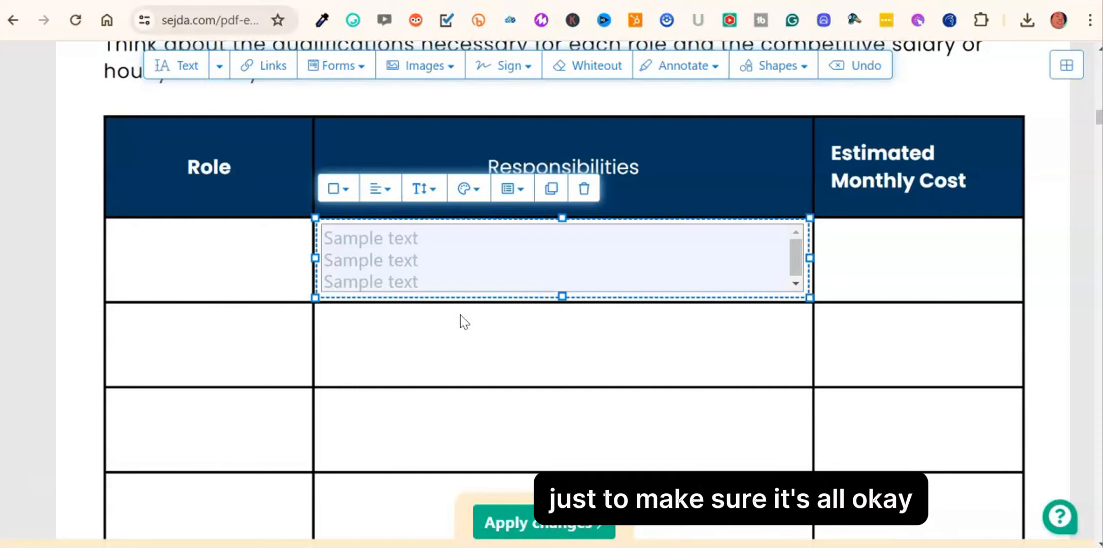
{"action": "left_click", "coordinate": [460, 315]}
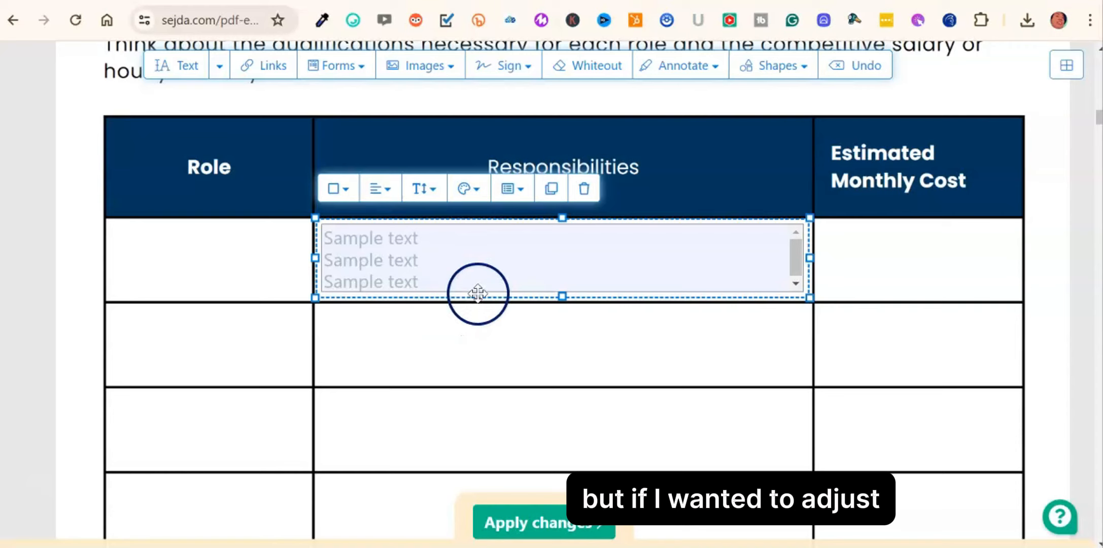
{"action": "left_click_drag", "start_coordinate": [478, 293], "coordinate": [478, 295]}
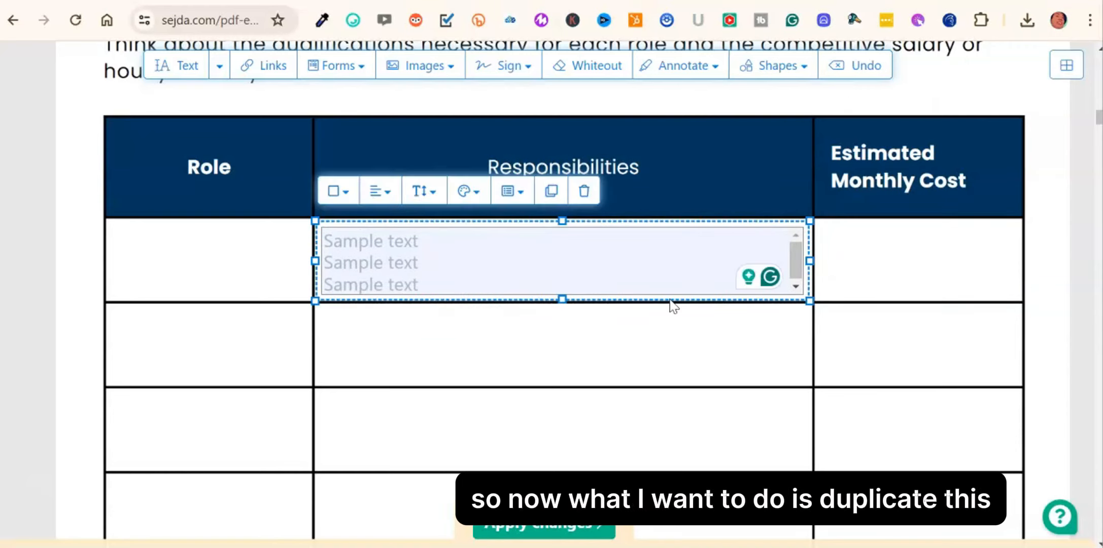
Duplicate the Responsibilities field into the second, third and fourth rows of its column.
{"action": "left_click", "coordinate": [553, 189]}
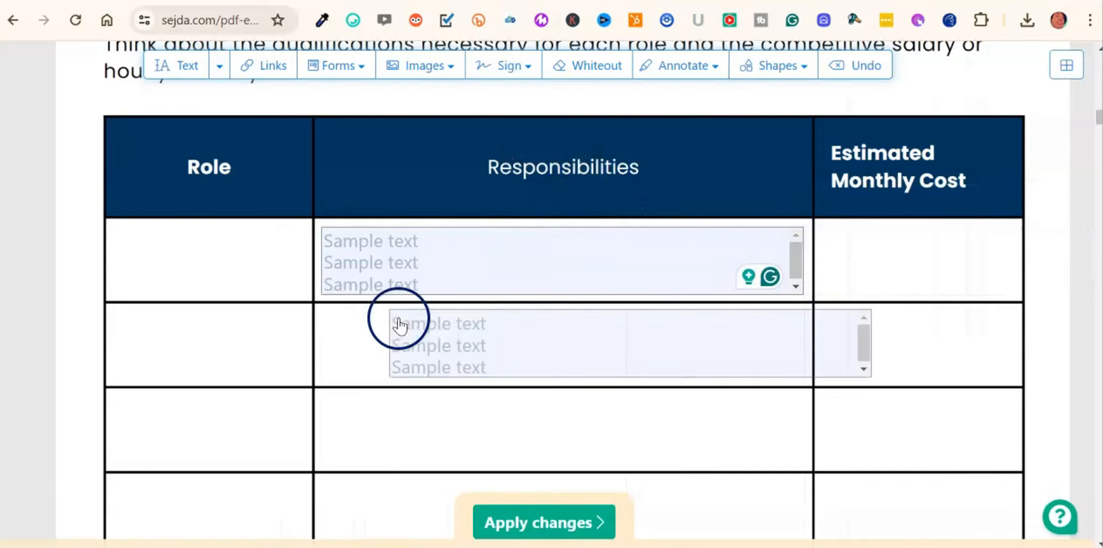
{"action": "left_click", "coordinate": [335, 323]}
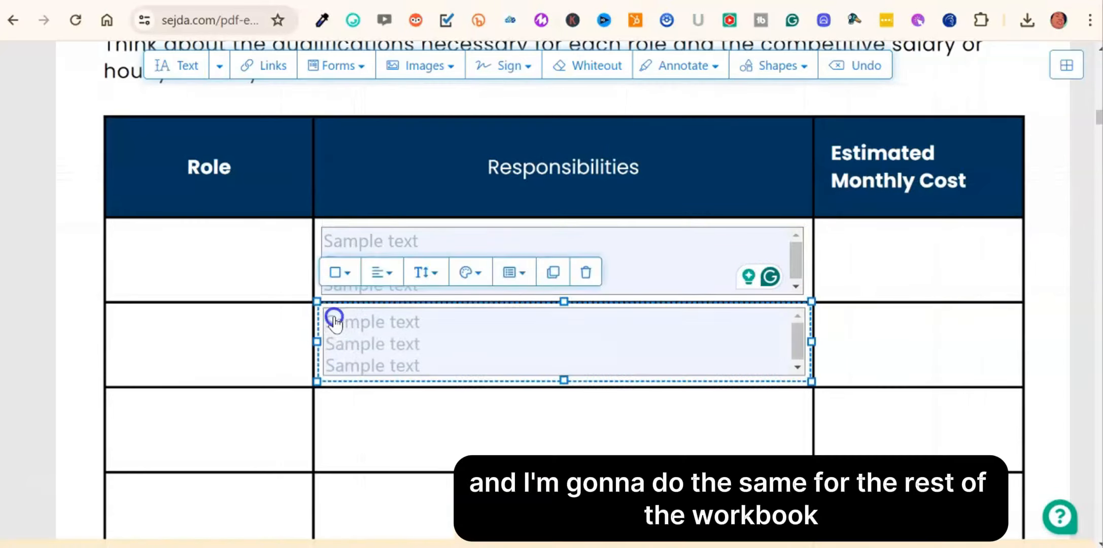
{"action": "left_click", "coordinate": [559, 272]}
{"action": "left_click", "coordinate": [342, 406]}
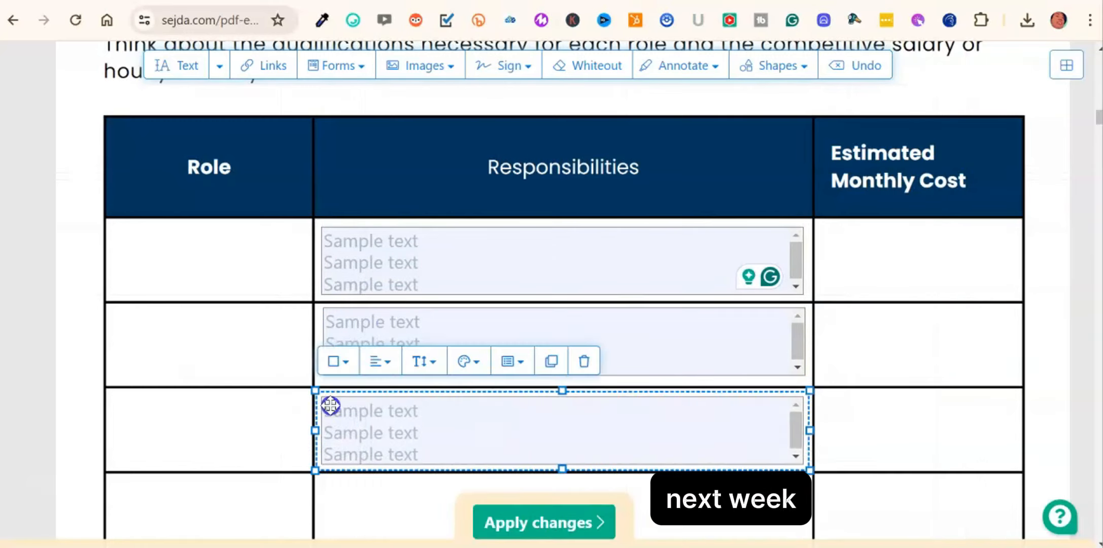
{"action": "scroll", "coordinate": [1098, 122], "scroll_direction": "down", "scroll_amount": 2}
{"action": "left_click", "coordinate": [548, 263]}
{"action": "left_click", "coordinate": [332, 394]}
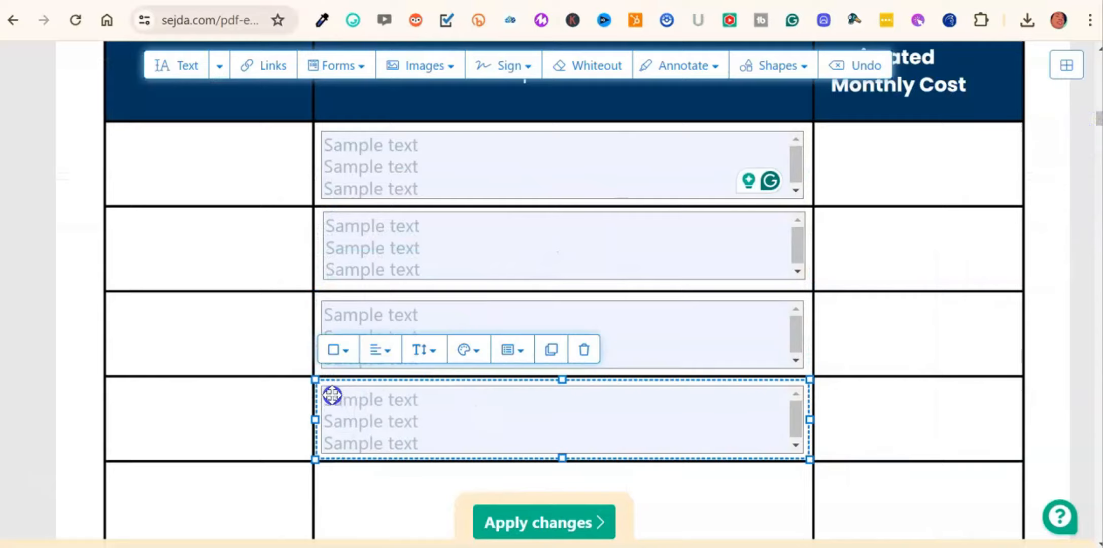
Duplicate the fourth-row Responsibilities field into the fifth and sixth rows of the column.
{"action": "left_click", "coordinate": [550, 350]}
{"action": "left_click", "coordinate": [331, 478]}
{"action": "left_click_drag", "start_coordinate": [1099, 120], "coordinate": [1099, 116]}
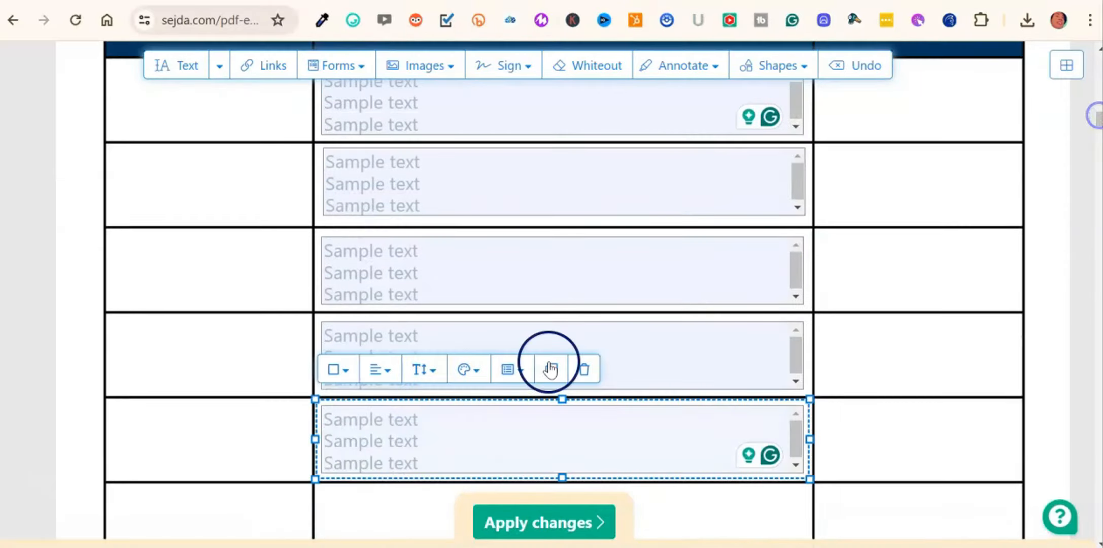
{"action": "left_click", "coordinate": [554, 368]}
{"action": "left_click", "coordinate": [342, 504]}
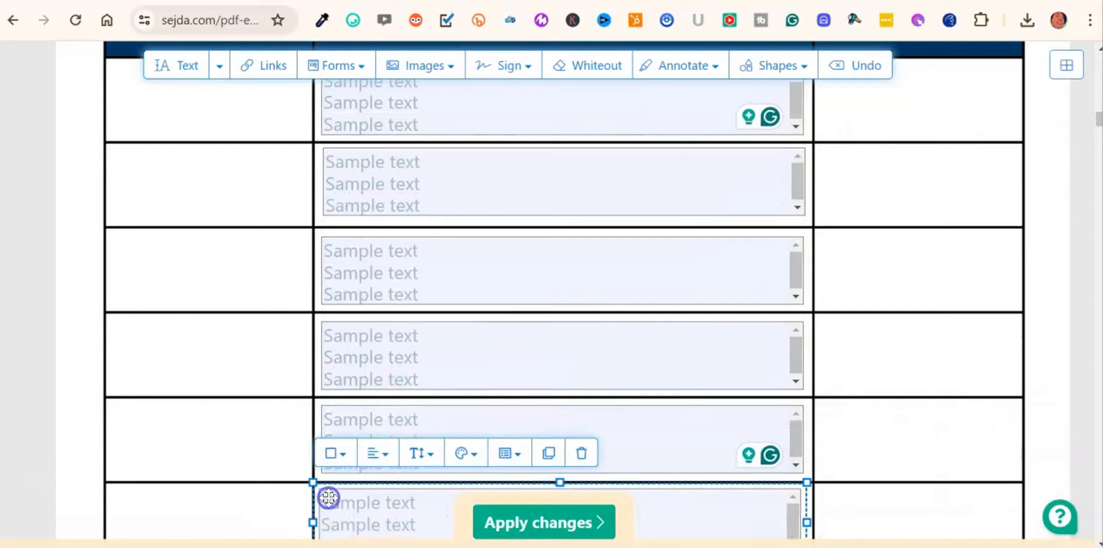
{"action": "left_click", "coordinate": [1090, 20]}
{"action": "left_click", "coordinate": [971, 359]}
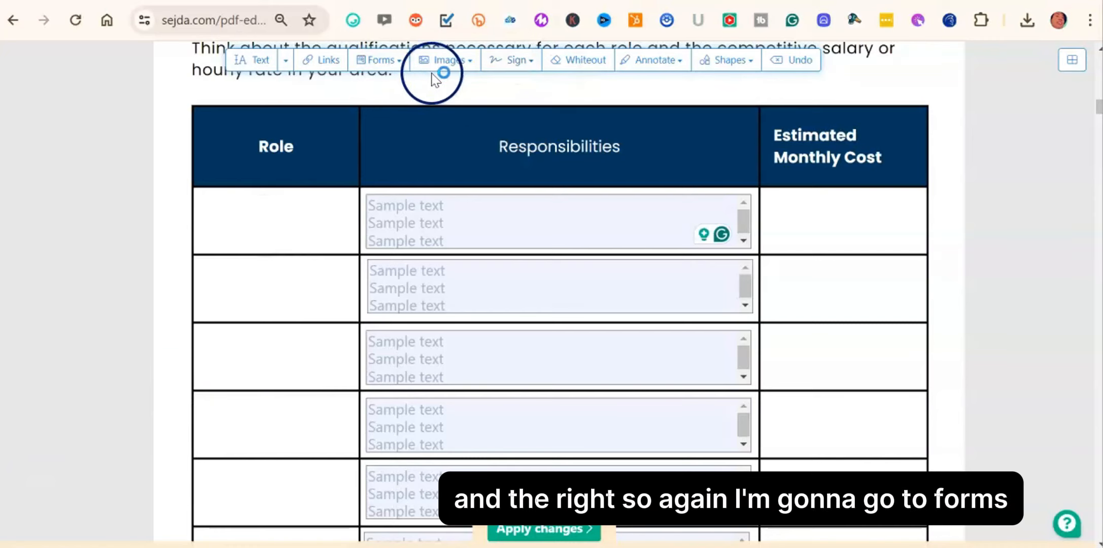
{"action": "left_click", "coordinate": [400, 61]}
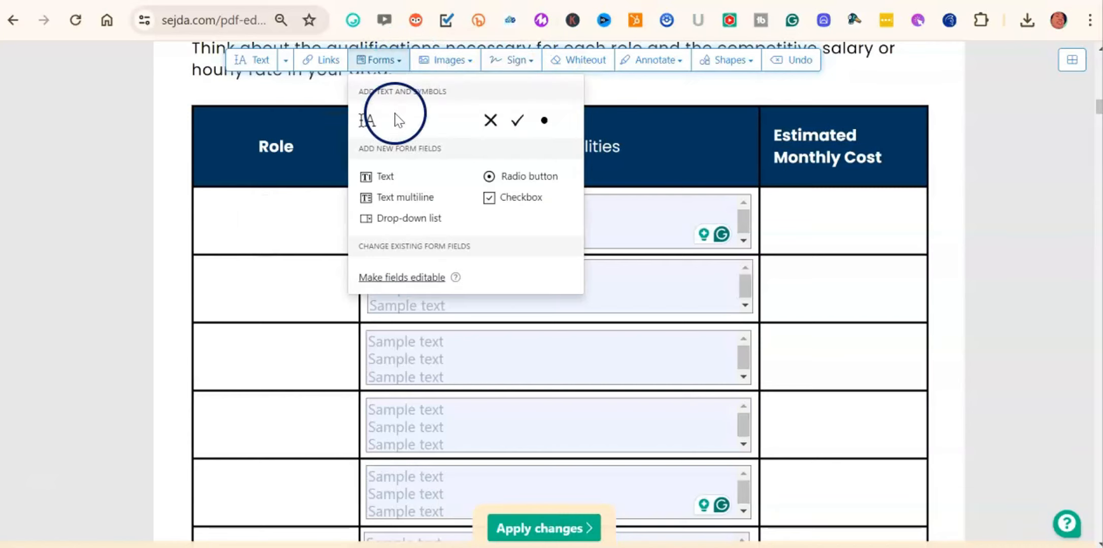
{"action": "left_click", "coordinate": [403, 197]}
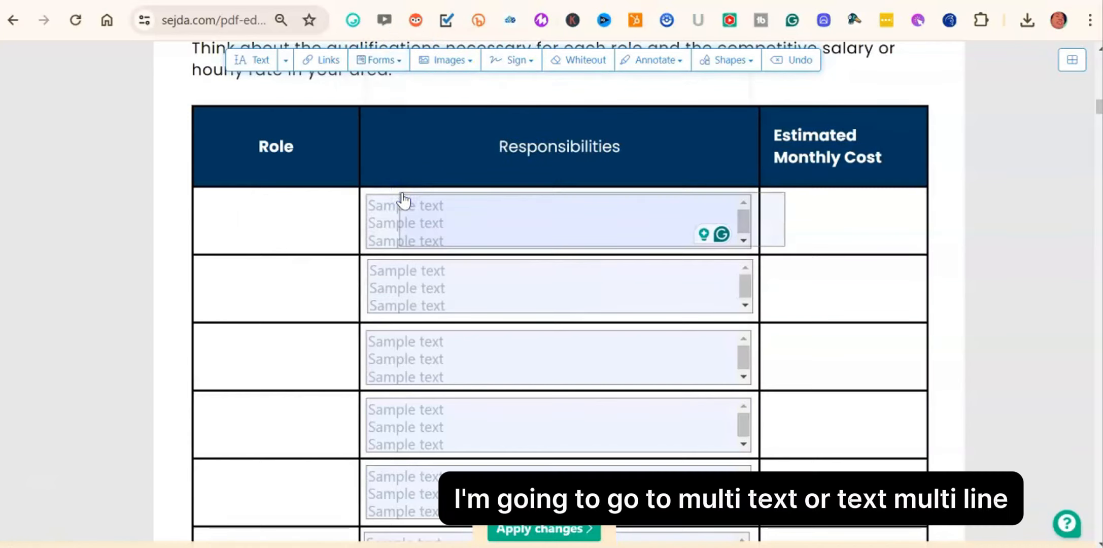
{"action": "left_click", "coordinate": [208, 208]}
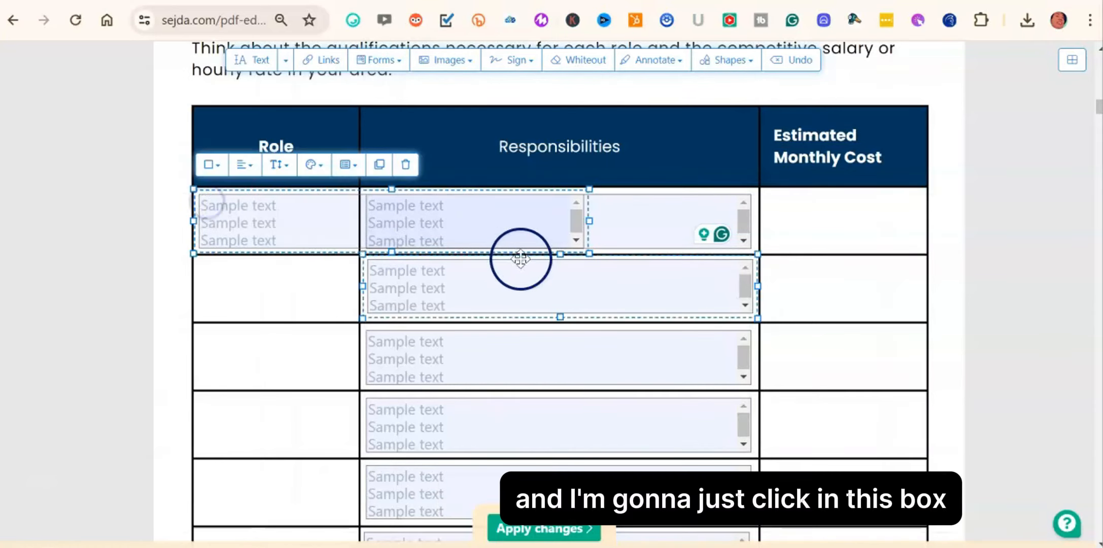
{"action": "left_click", "coordinate": [590, 222]}
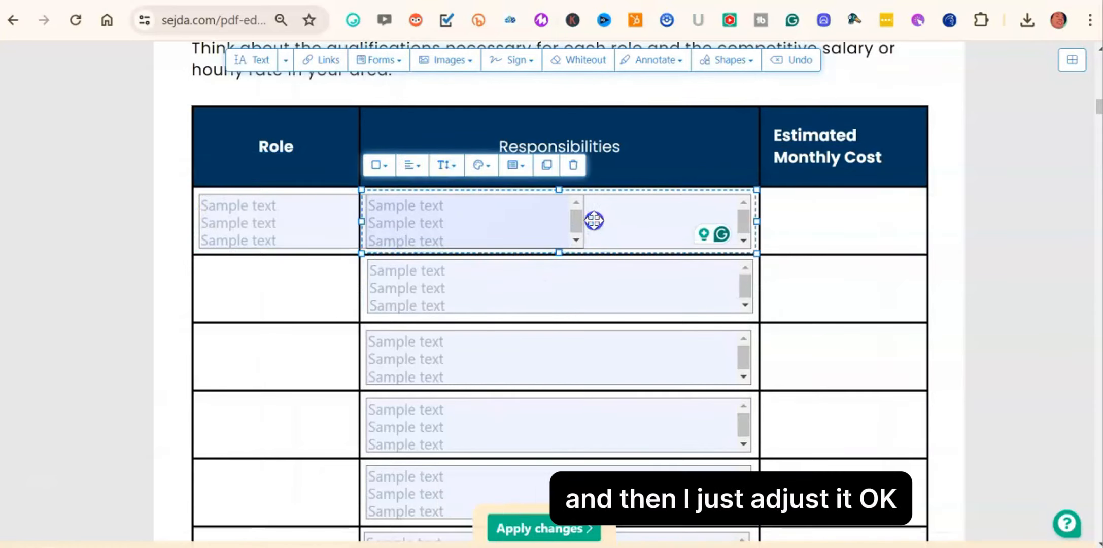
{"action": "left_click", "coordinate": [338, 221]}
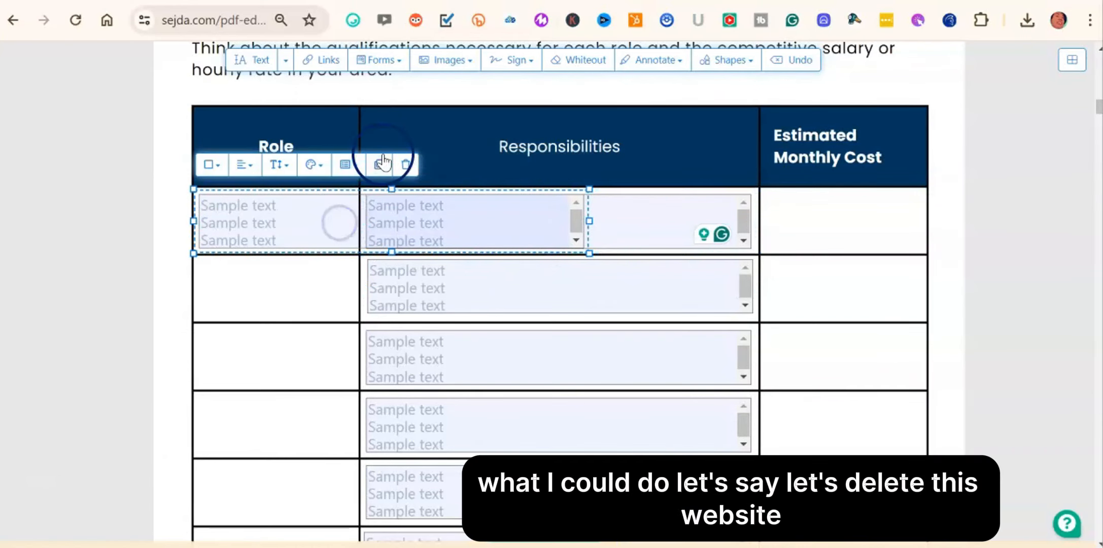
{"action": "left_click", "coordinate": [405, 164]}
Duplicate the first Responsibilities field into the first Role cell and resize the copy to fit that cell.
{"action": "left_click", "coordinate": [419, 214]}
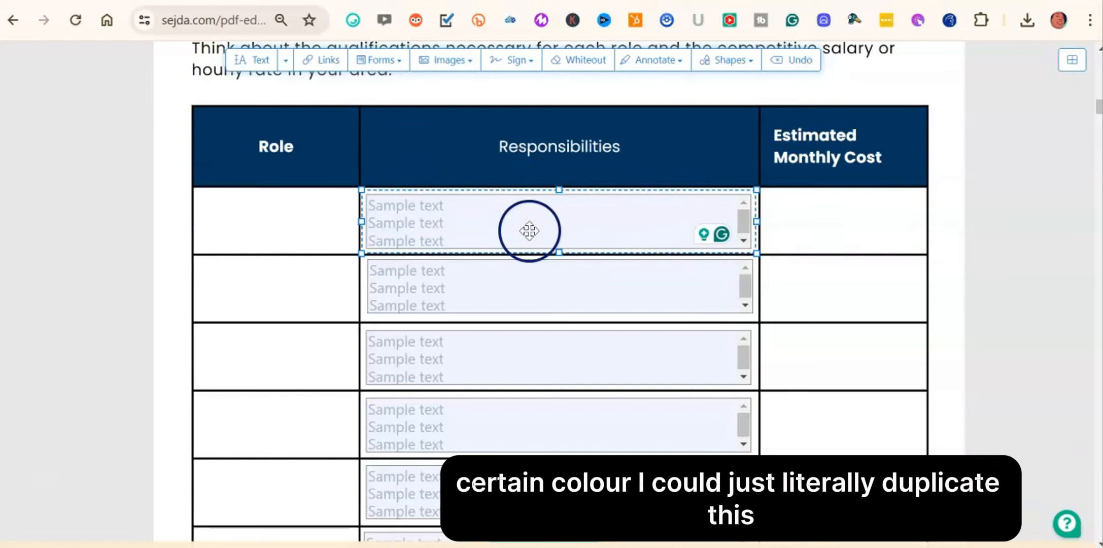
{"action": "left_click", "coordinate": [556, 229]}
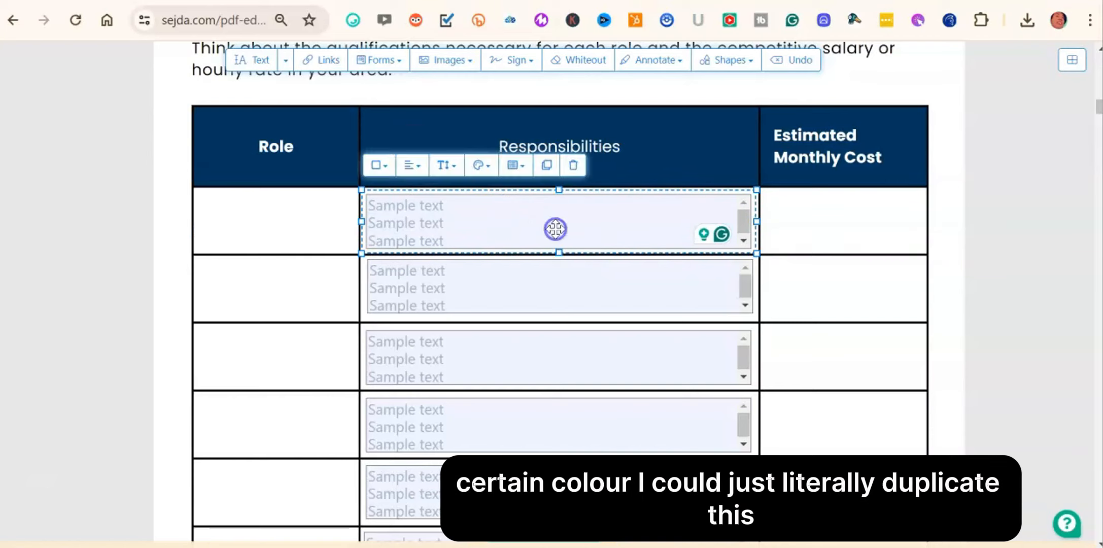
{"action": "left_click", "coordinate": [548, 166]}
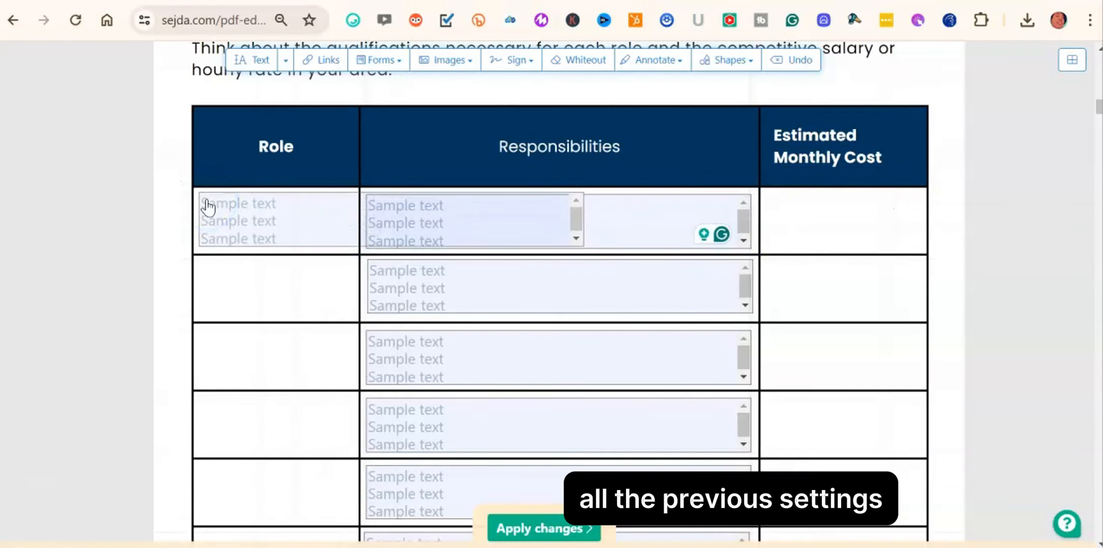
{"action": "left_click", "coordinate": [204, 198]}
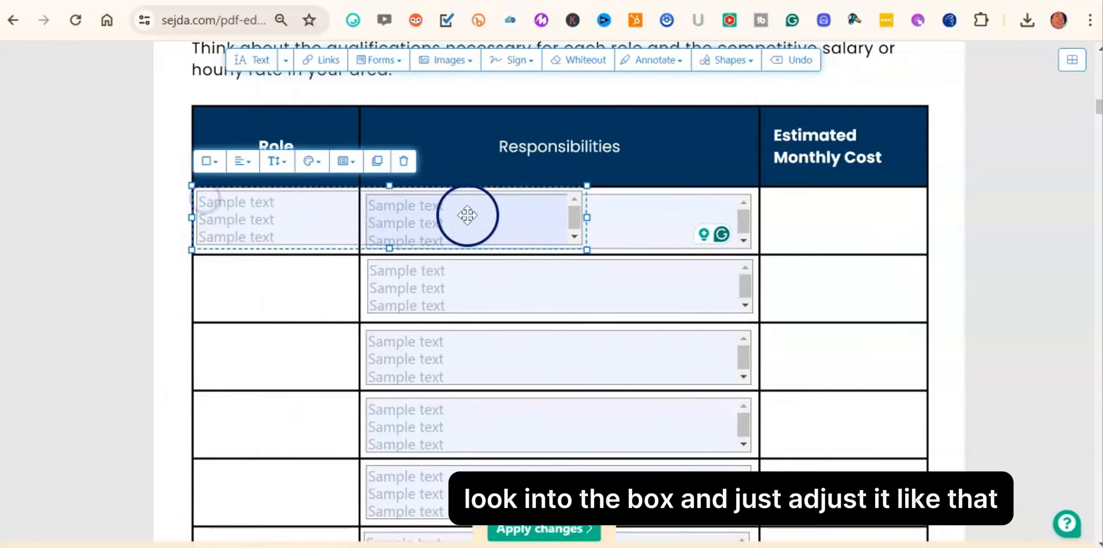
{"action": "left_click", "coordinate": [528, 221]}
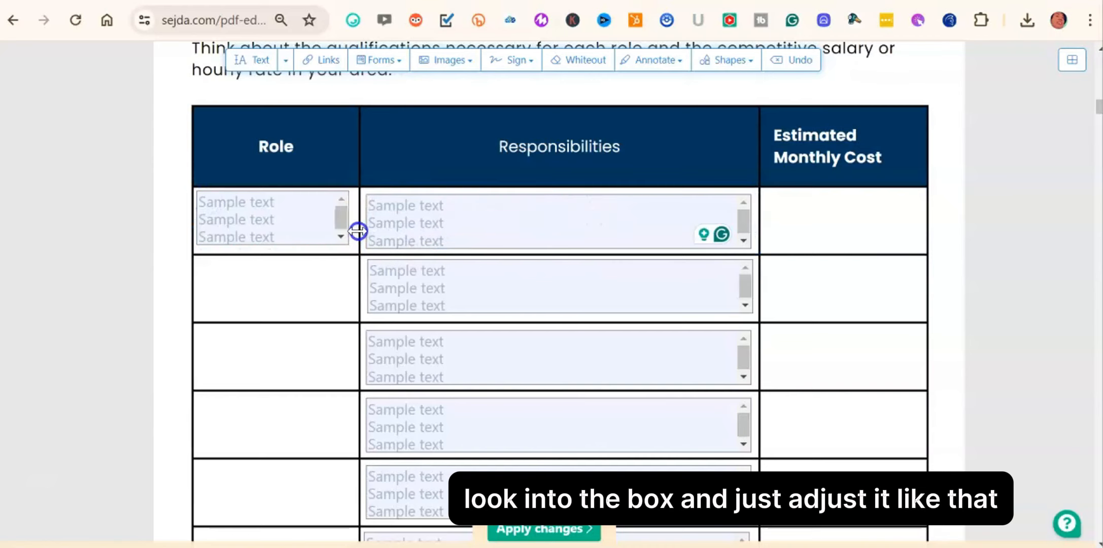
{"action": "left_click", "coordinate": [278, 219]}
{"action": "left_click", "coordinate": [280, 223]}
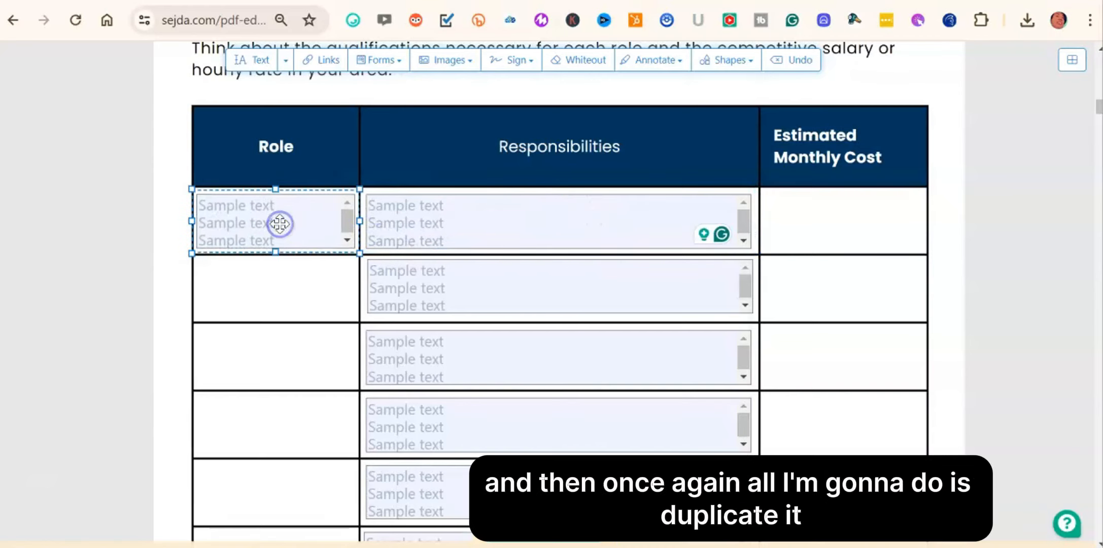
Duplicate the Role field into the second through fifth rows of the Role column.
{"action": "left_click", "coordinate": [297, 193]}
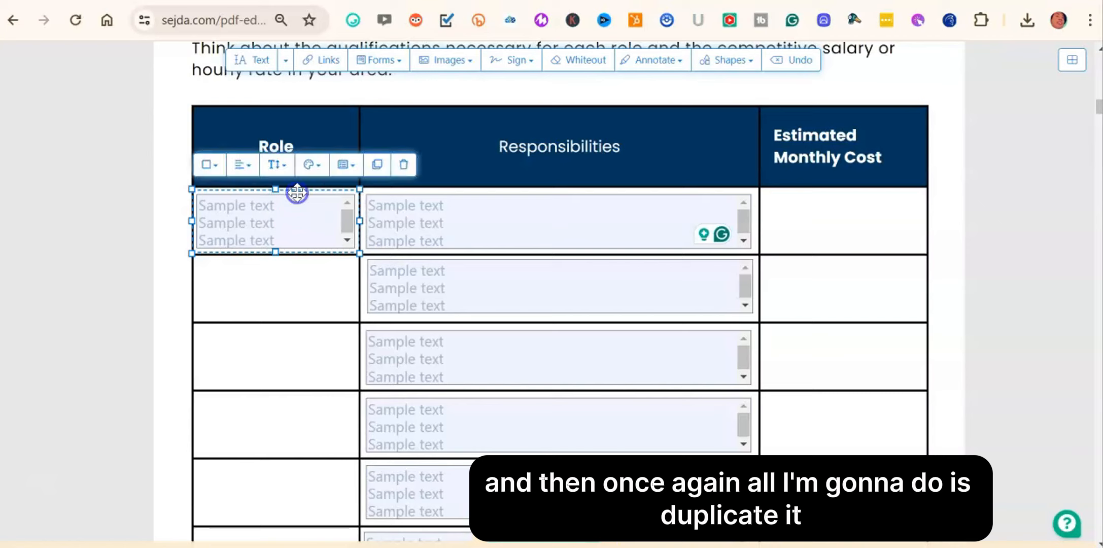
{"action": "left_click", "coordinate": [384, 159]}
{"action": "left_click", "coordinate": [205, 270]}
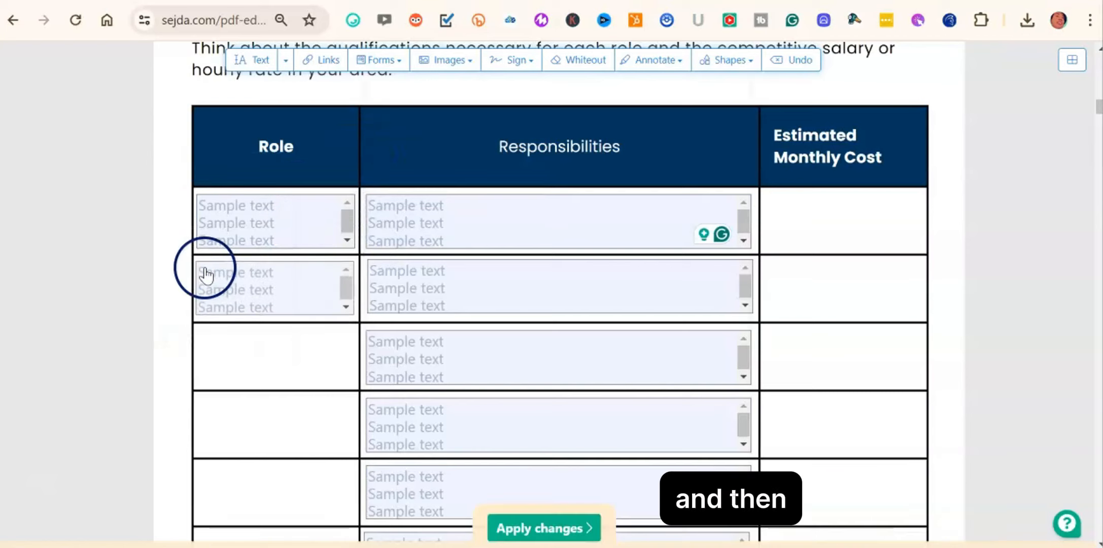
{"action": "left_click", "coordinate": [384, 232]}
{"action": "left_click", "coordinate": [205, 339]}
{"action": "left_click", "coordinate": [204, 402]}
{"action": "left_click", "coordinate": [217, 474]}
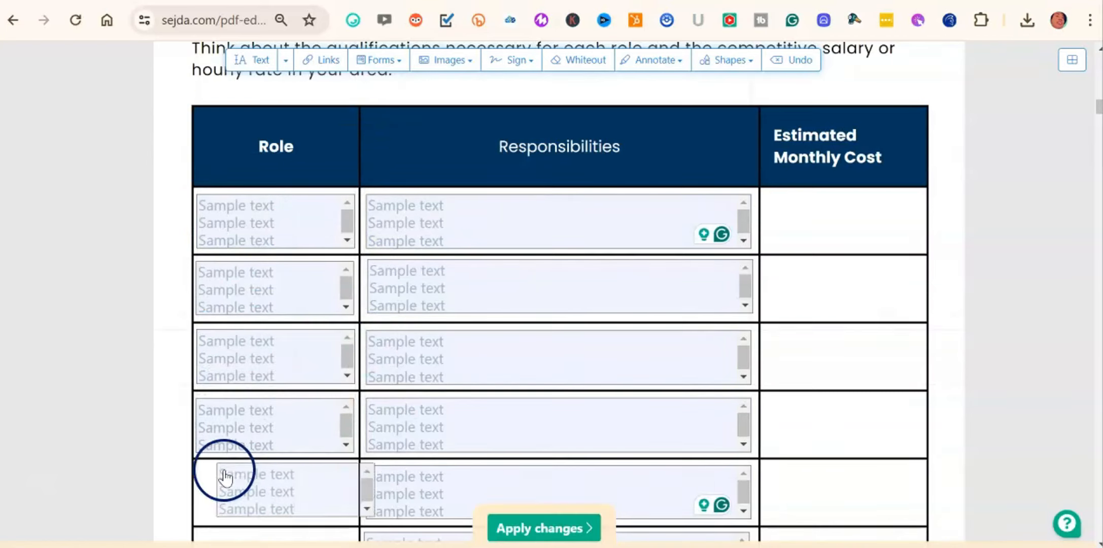
Place duplicates of the Role field in the first five rows of the Estimated Monthly Cost column.
{"action": "left_click", "coordinate": [377, 429]}
{"action": "left_click", "coordinate": [768, 208]}
{"action": "left_click", "coordinate": [944, 168]}
{"action": "left_click", "coordinate": [770, 274]}
{"action": "left_click", "coordinate": [945, 234]}
{"action": "left_click", "coordinate": [800, 327]}
{"action": "left_click", "coordinate": [944, 300]}
{"action": "left_click", "coordinate": [783, 435]}
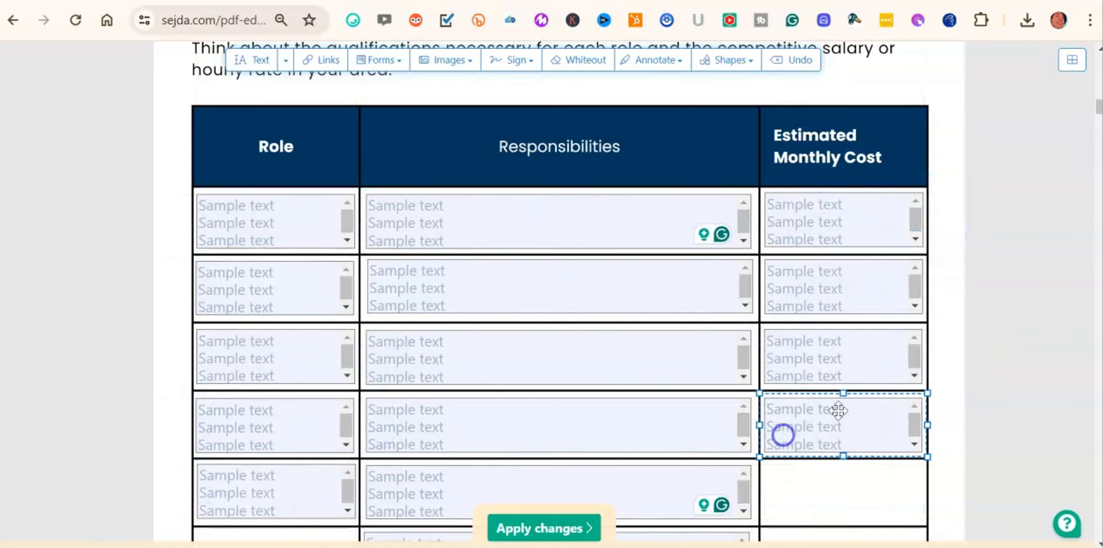
{"action": "left_click", "coordinate": [896, 410]}
{"action": "left_click", "coordinate": [945, 340]}
{"action": "left_click", "coordinate": [768, 472]}
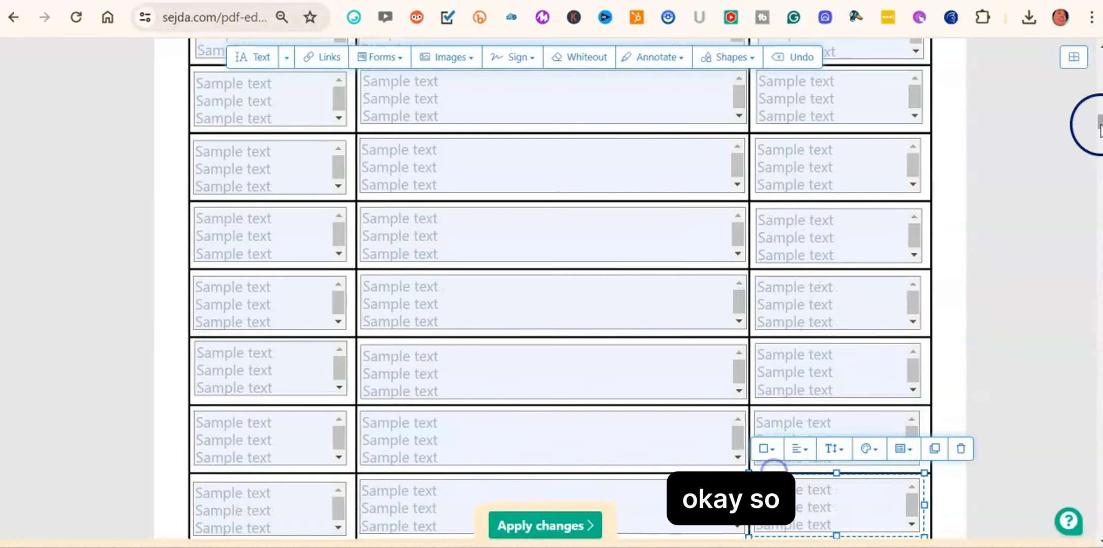
Go to the People Fees Notes page and zoom it out until the entire empty notes box fits in view.
{"action": "left_click_drag", "start_coordinate": [1100, 125], "coordinate": [1099, 137]}
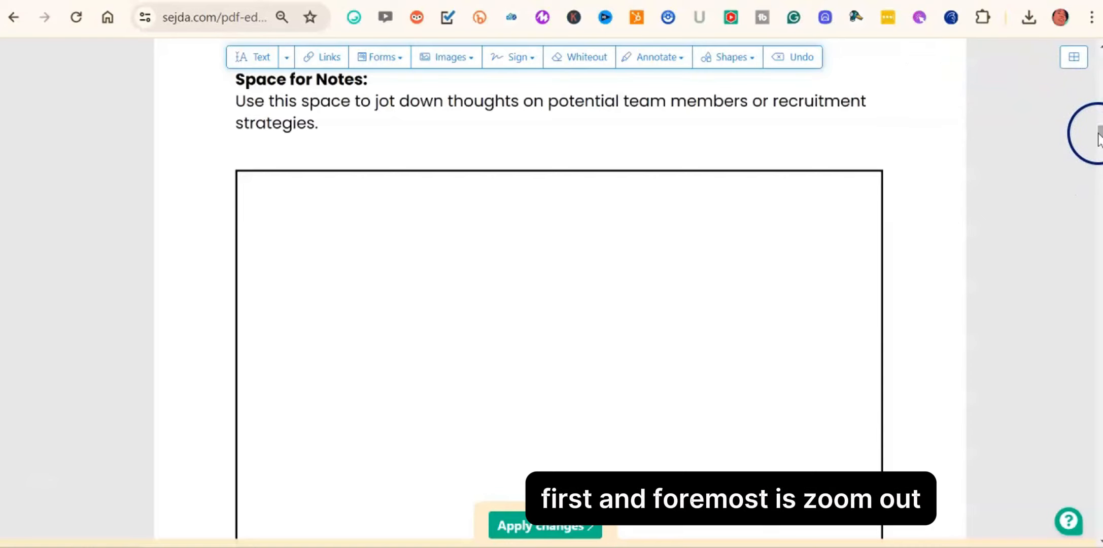
{"action": "left_click_drag", "start_coordinate": [1098, 133], "coordinate": [1098, 131]}
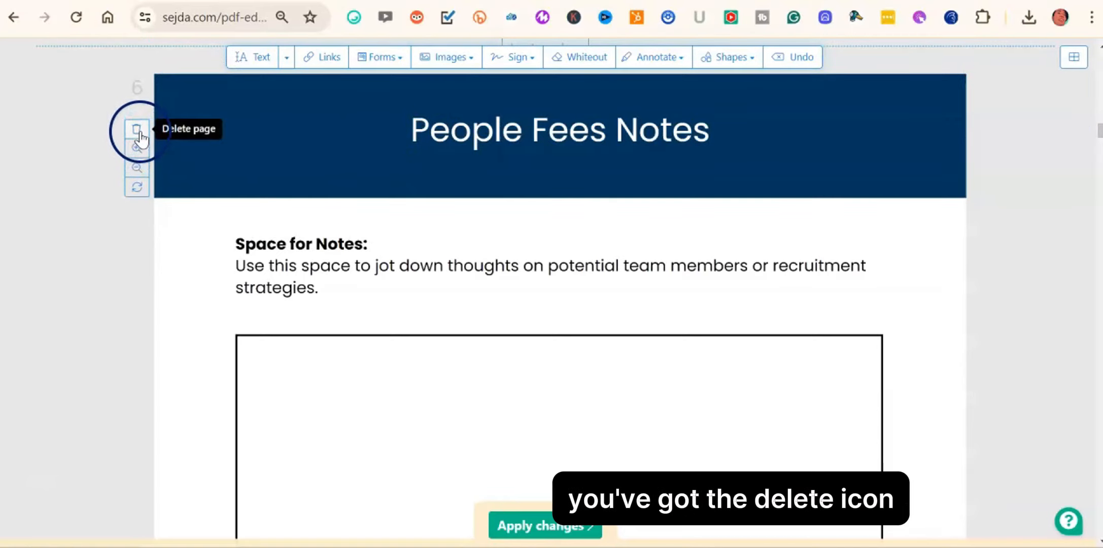
{"action": "left_click", "coordinate": [140, 169]}
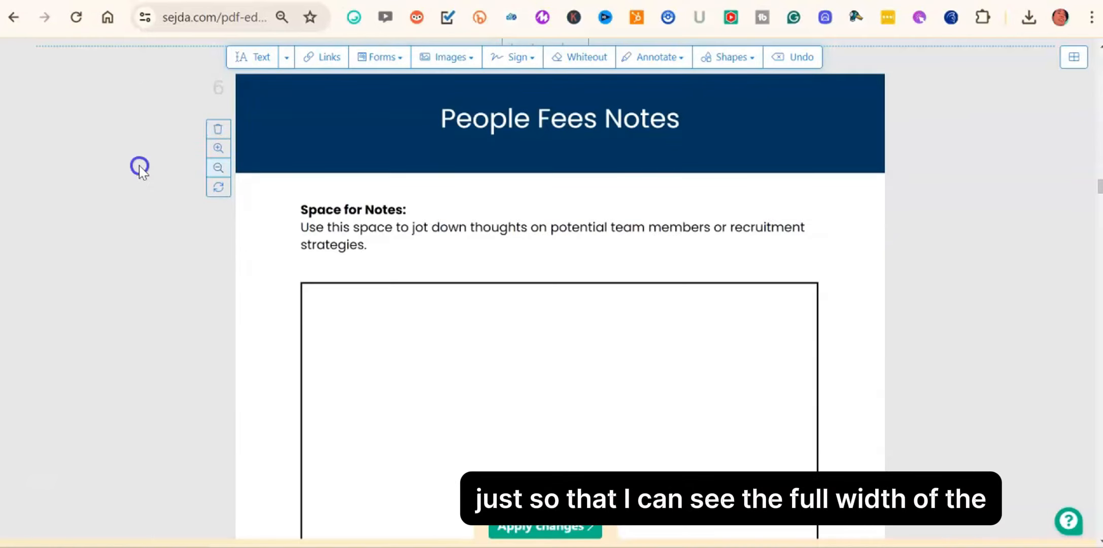
{"action": "left_click", "coordinate": [218, 167]}
{"action": "left_click", "coordinate": [423, 177]}
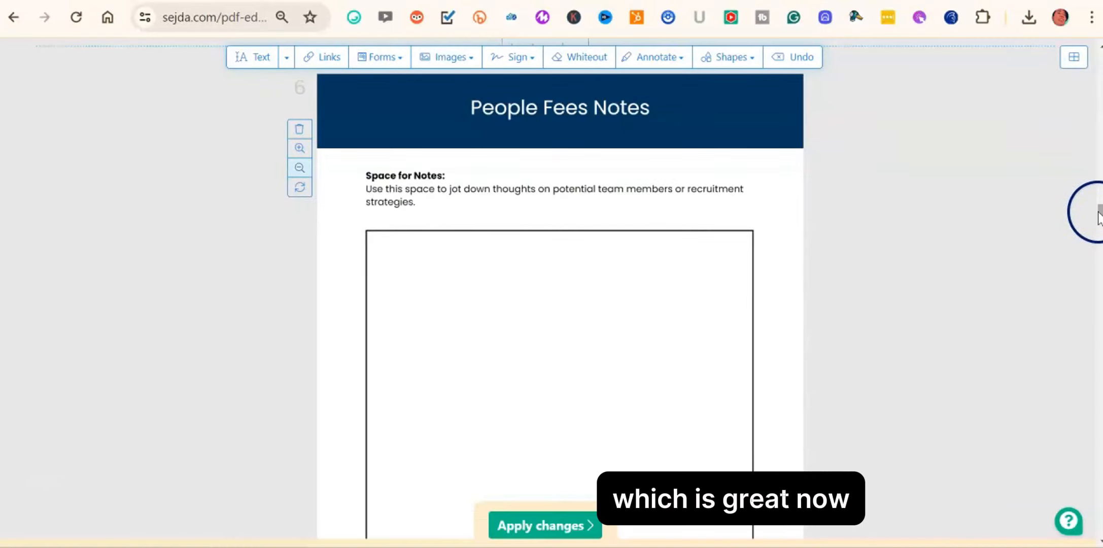
{"action": "scroll", "coordinate": [1098, 216], "scroll_direction": "down", "scroll_amount": 3}
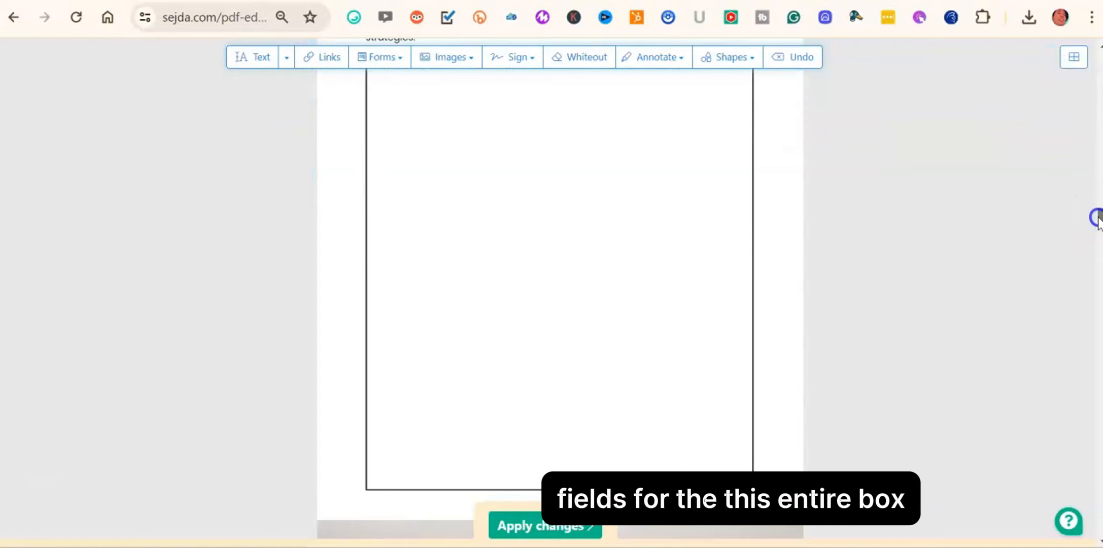
{"action": "scroll", "coordinate": [1097, 216], "scroll_direction": "up", "scroll_amount": 1}
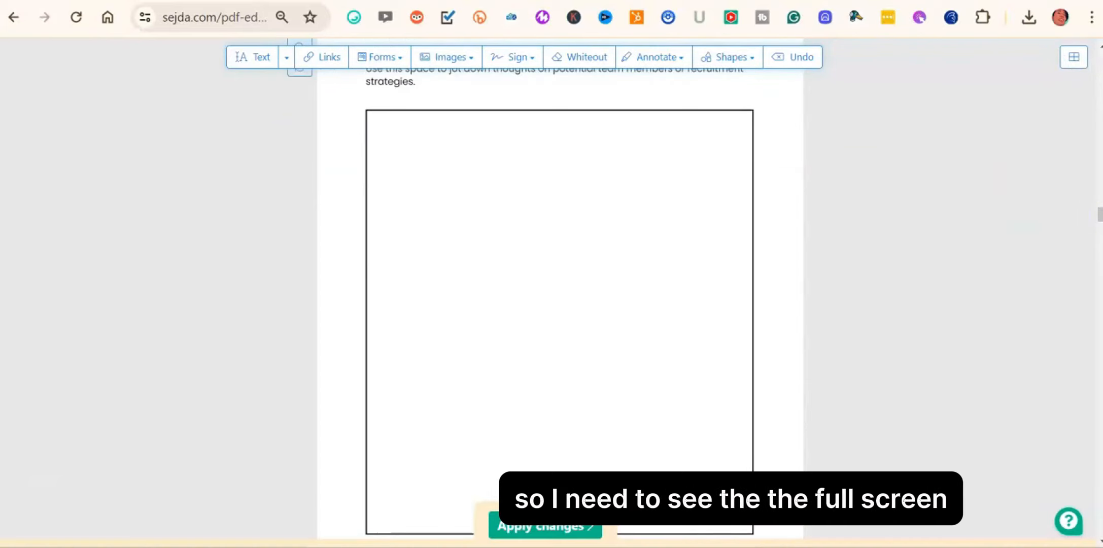
Add a multiline text form field to the People Fees Notes box and stretch it to fill the whole box.
{"action": "left_click", "coordinate": [391, 60]}
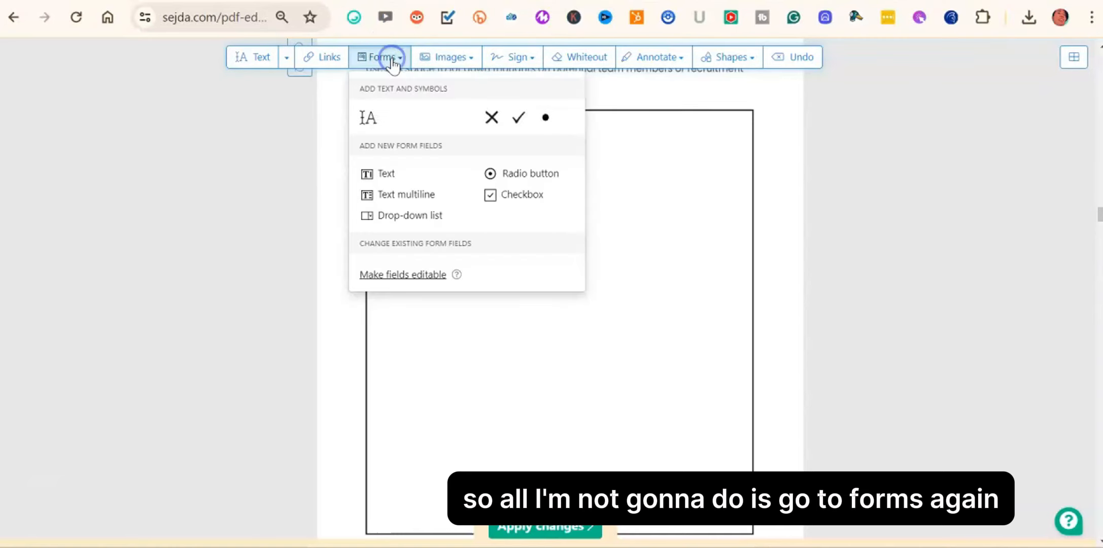
{"action": "left_click", "coordinate": [388, 196]}
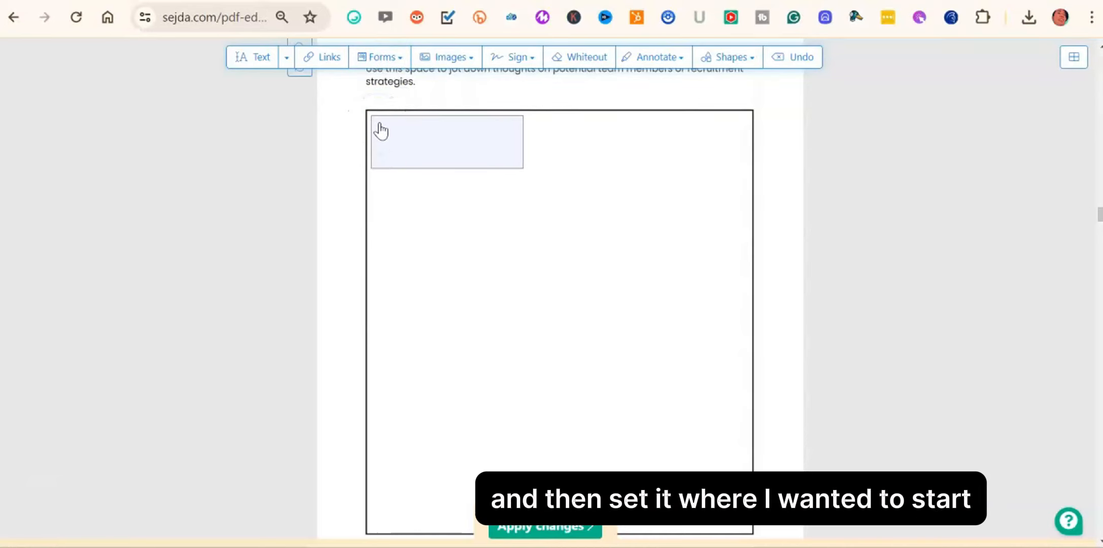
{"action": "left_click", "coordinate": [379, 127]}
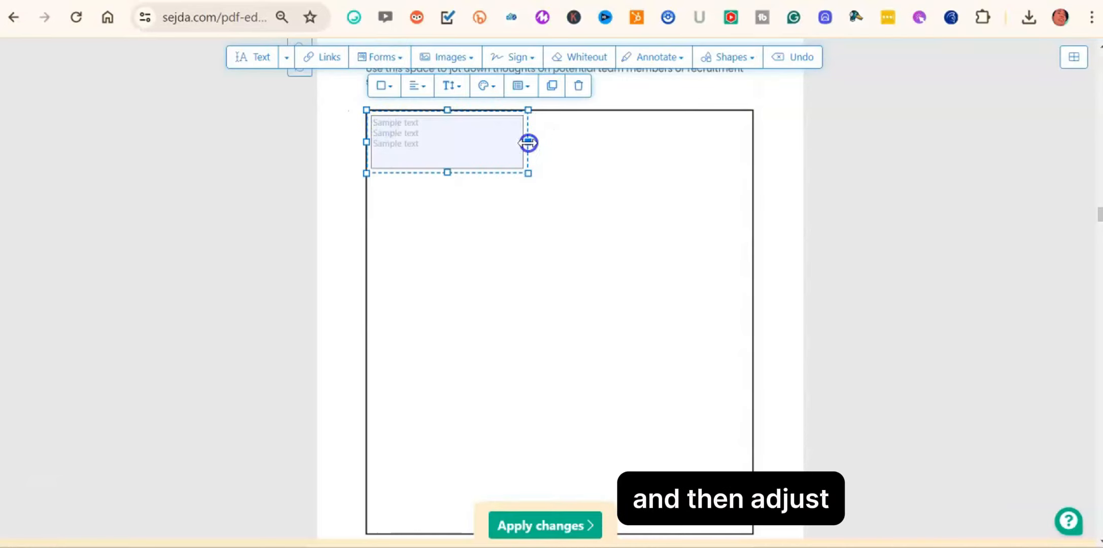
{"action": "left_click_drag", "start_coordinate": [528, 142], "coordinate": [769, 164]}
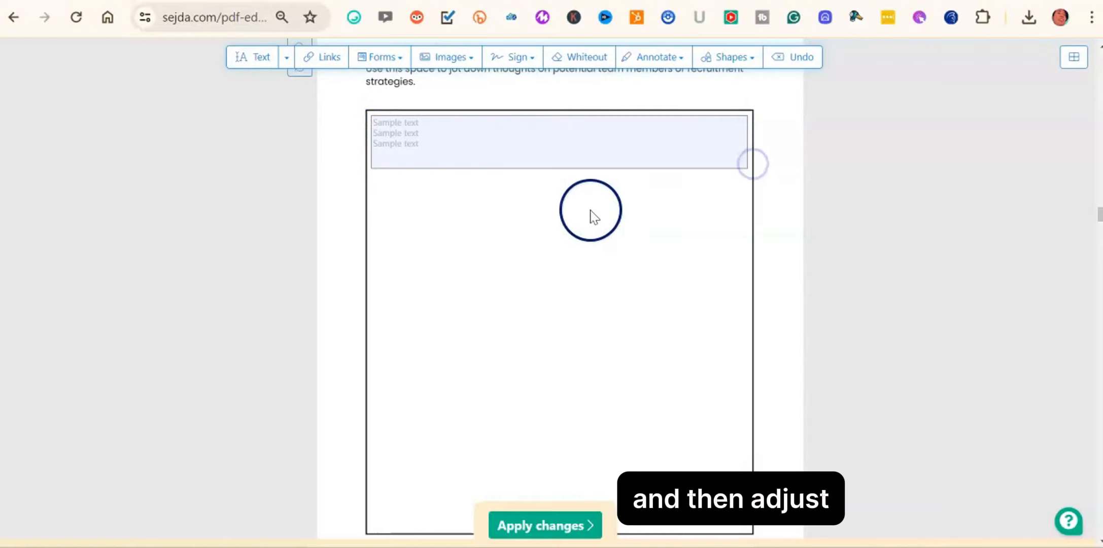
{"action": "left_click", "coordinate": [551, 162]}
{"action": "left_click_drag", "start_coordinate": [560, 172], "coordinate": [570, 537]}
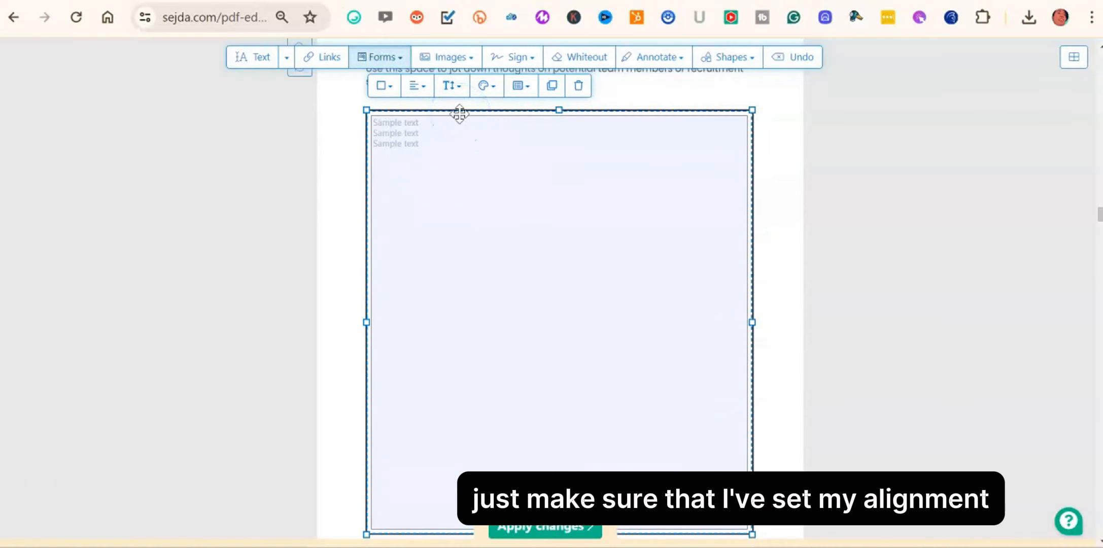
Format the notes field's text with left alignment, font size 11 and black colour.
{"action": "left_click", "coordinate": [417, 85]}
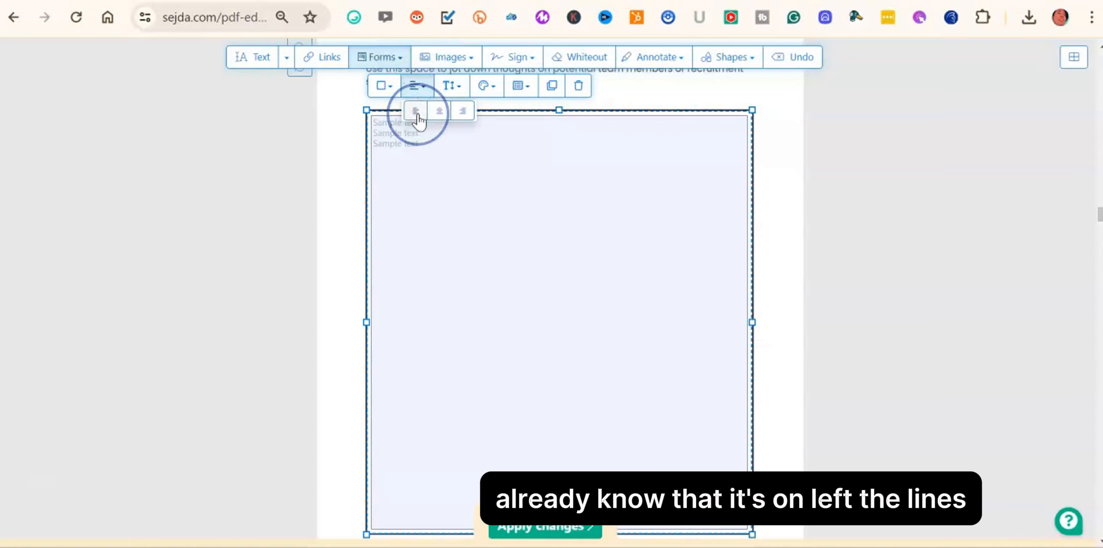
{"action": "left_click", "coordinate": [459, 87]}
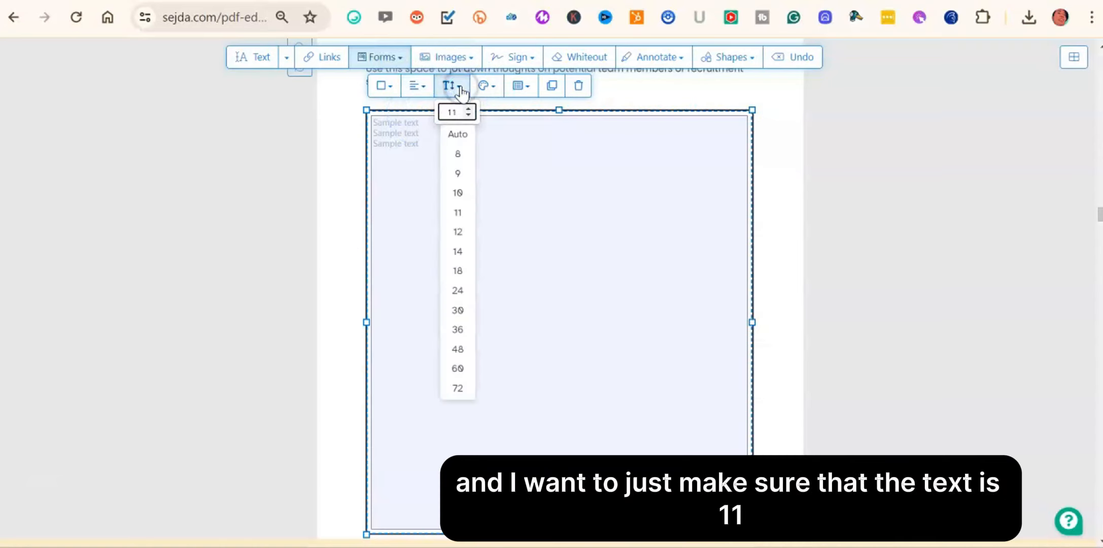
{"action": "left_click", "coordinate": [461, 211]}
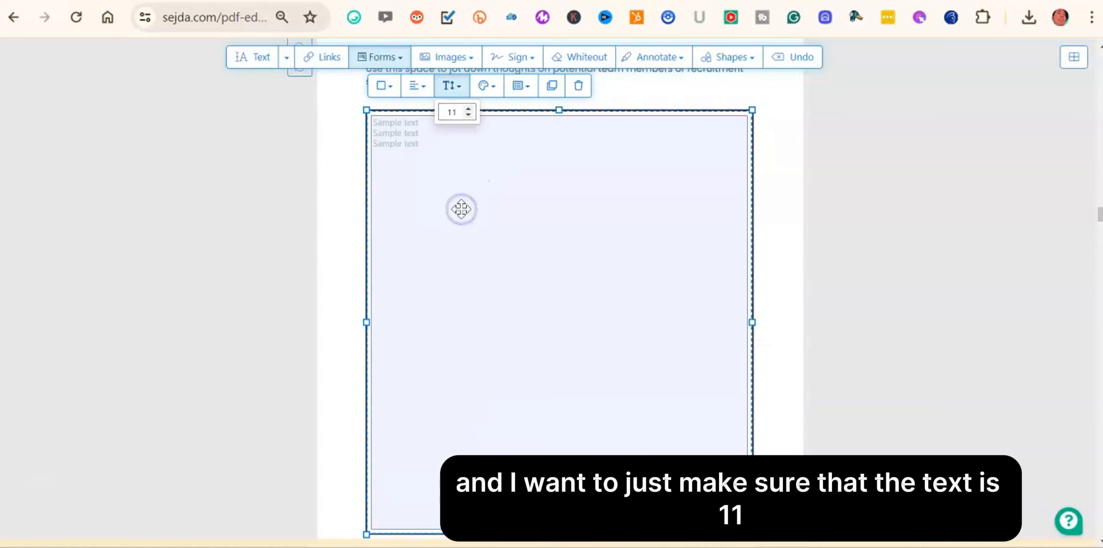
{"action": "left_click", "coordinate": [493, 88]}
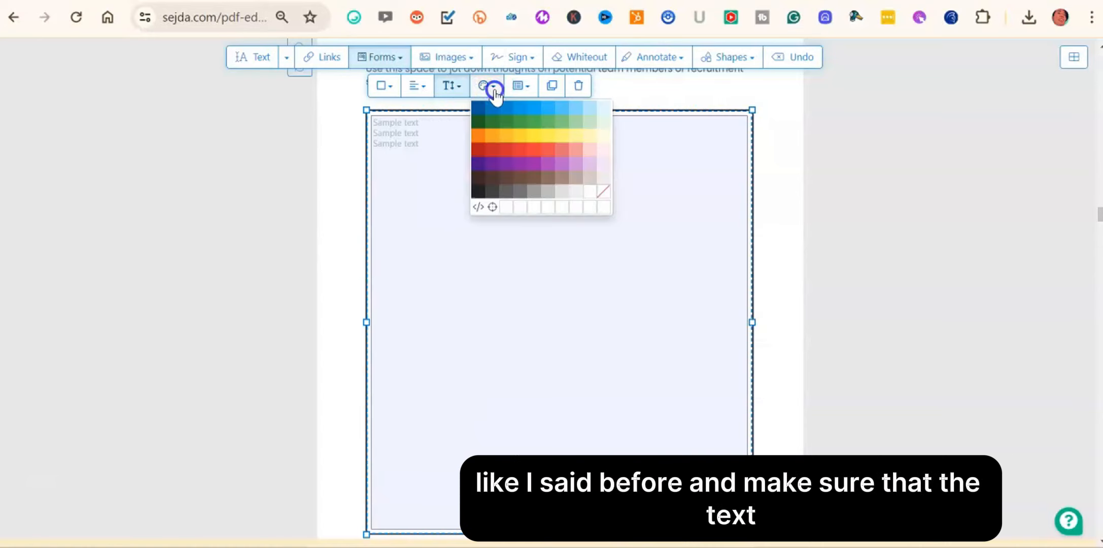
{"action": "left_click", "coordinate": [478, 191]}
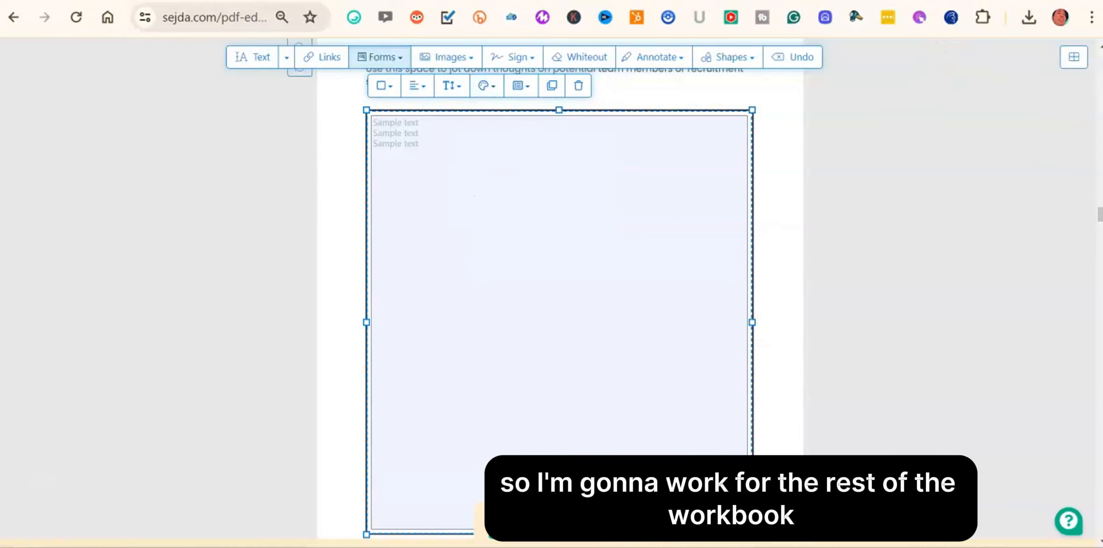
Check the inserted fields in the role table on page 5 and apply the changes to the workbook.
{"action": "scroll", "coordinate": [1096, 217], "scroll_direction": "down", "scroll_amount": 2}
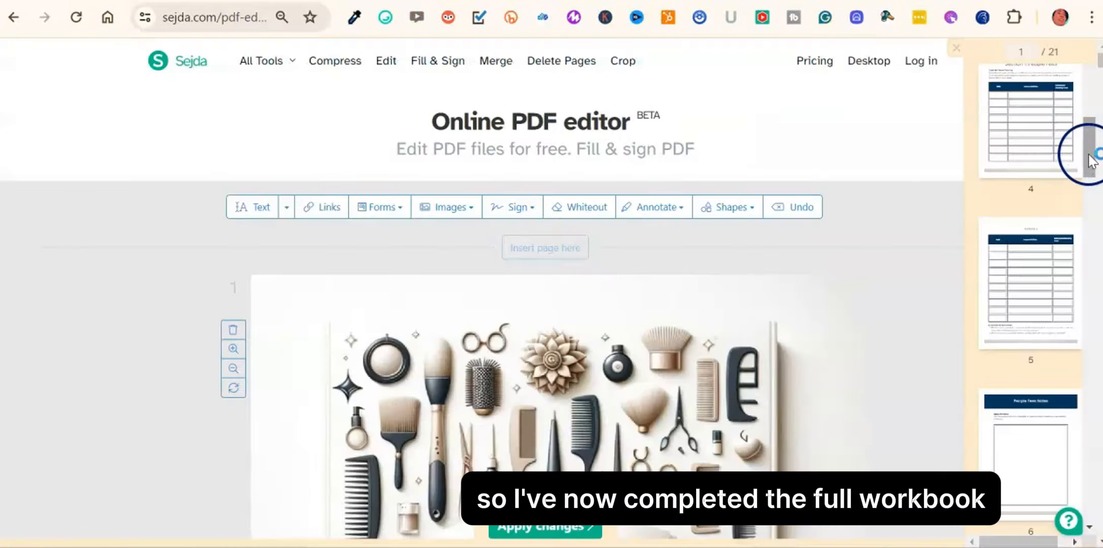
{"action": "left_click_drag", "start_coordinate": [1089, 162], "coordinate": [1089, 176]}
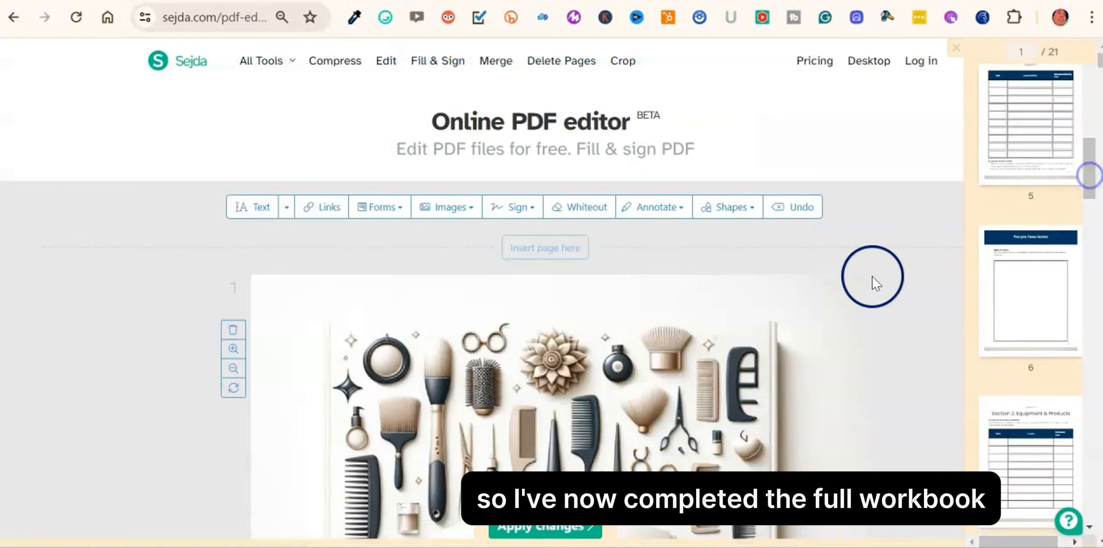
{"action": "left_click", "coordinate": [1051, 140]}
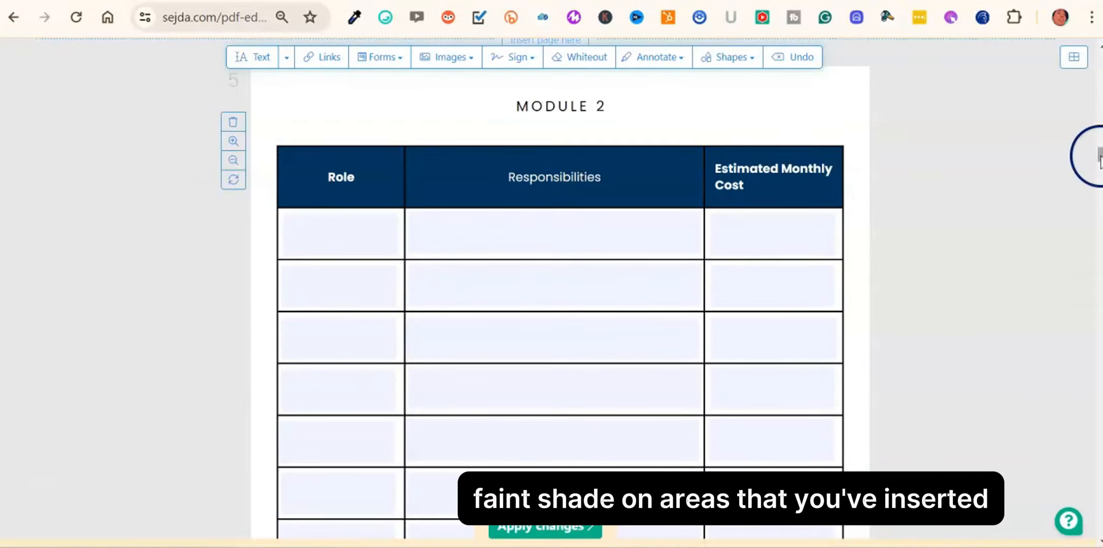
{"action": "left_click_drag", "start_coordinate": [1098, 160], "coordinate": [1098, 87]}
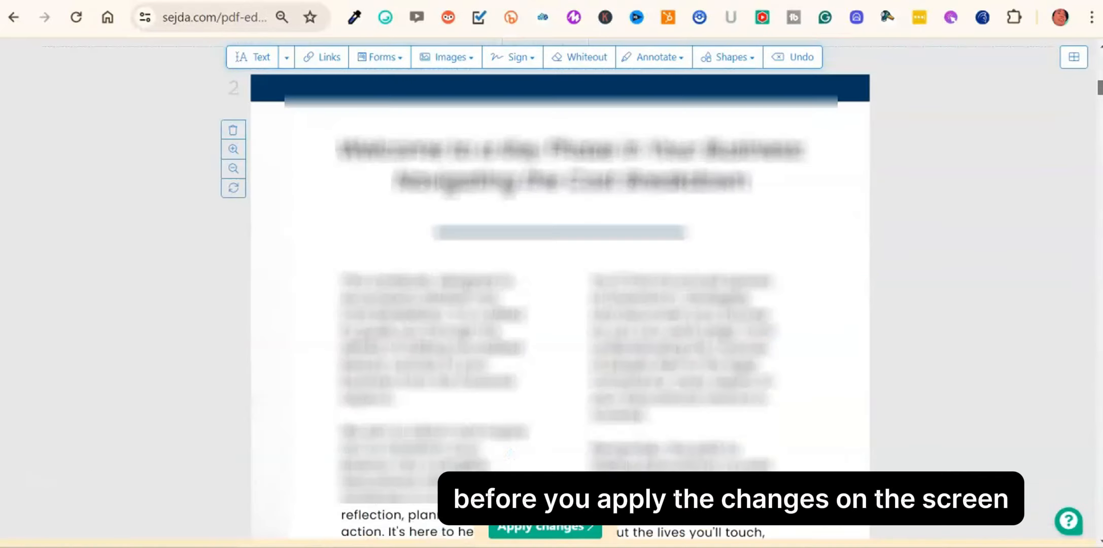
{"action": "left_click", "coordinate": [542, 528]}
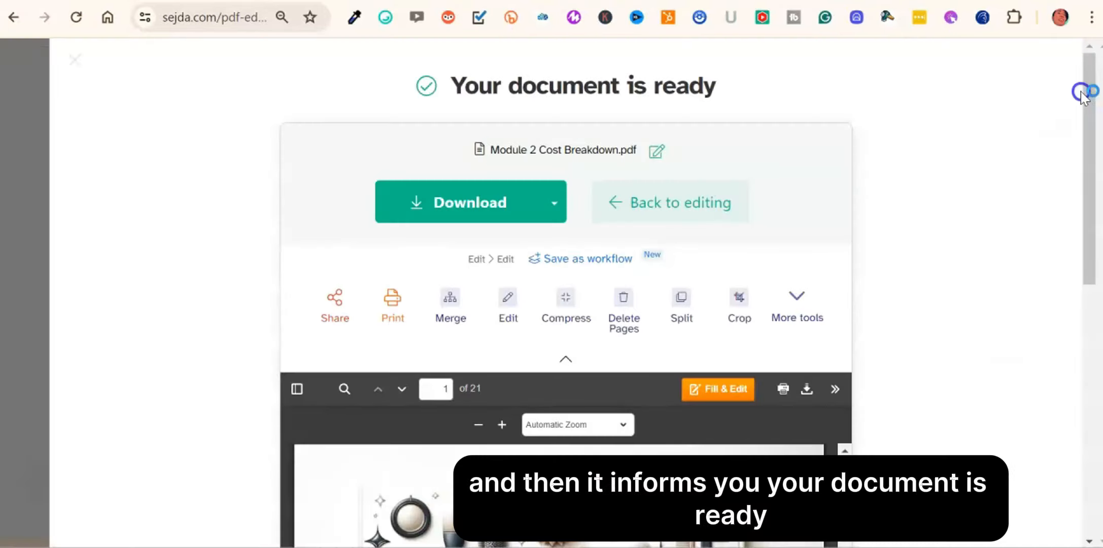
Examine the form fields of the page 4 role table in the preview of the processed document.
{"action": "left_click_drag", "start_coordinate": [1085, 120], "coordinate": [1096, 266]}
{"action": "left_click_drag", "start_coordinate": [845, 111], "coordinate": [849, 170]}
{"action": "left_click", "coordinate": [379, 180]}
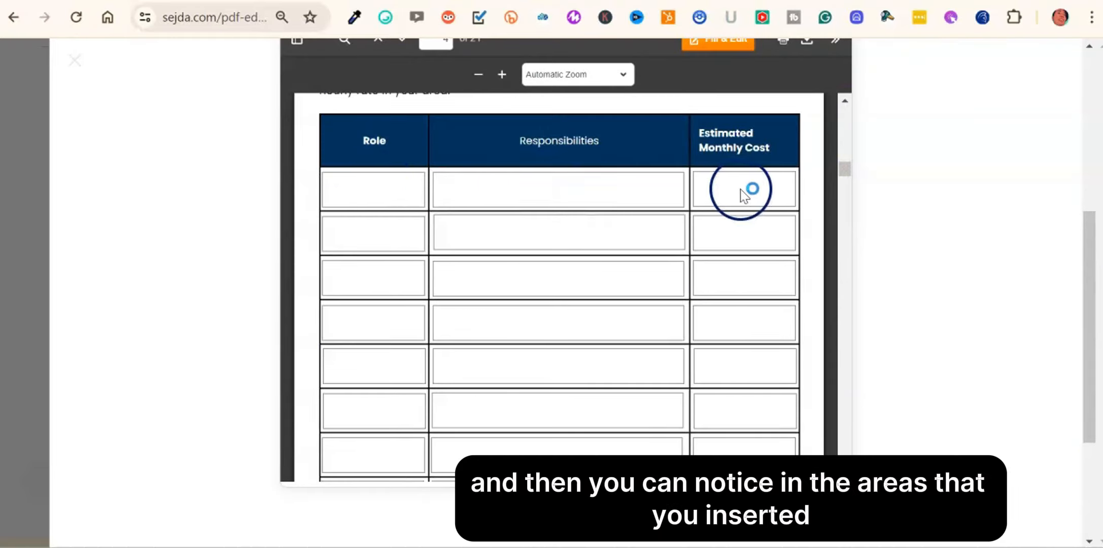
{"action": "left_click_drag", "start_coordinate": [845, 170], "coordinate": [857, 75]}
{"action": "left_click", "coordinate": [1085, 247]}
{"action": "left_click_drag", "start_coordinate": [1090, 249], "coordinate": [1086, 38]}
Download the finished Module 2 Cost Breakdown PDF and open it in the desktop PDF reader.
{"action": "left_click", "coordinate": [502, 195]}
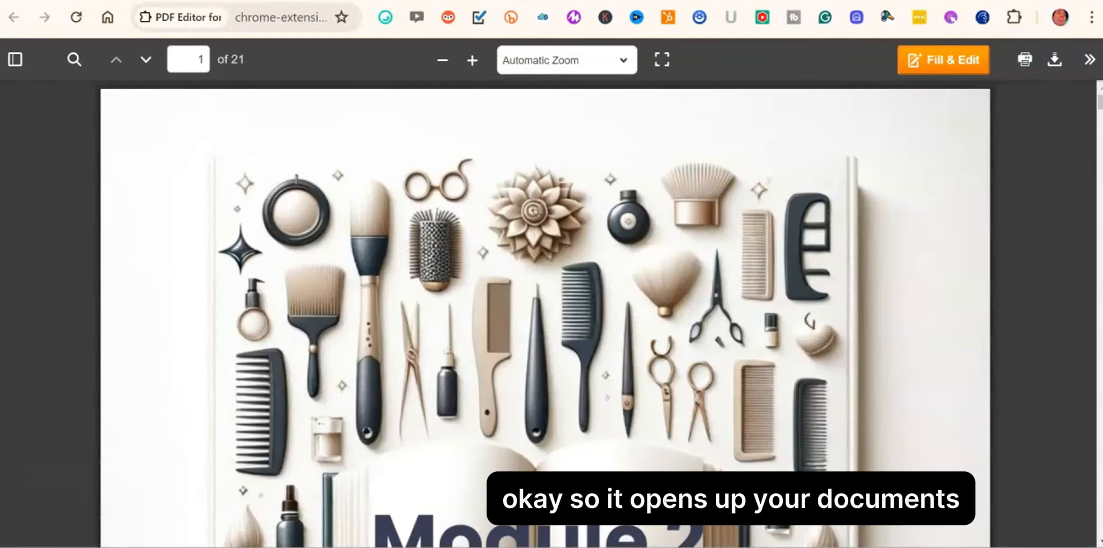
{"action": "left_click", "coordinate": [1051, 59]}
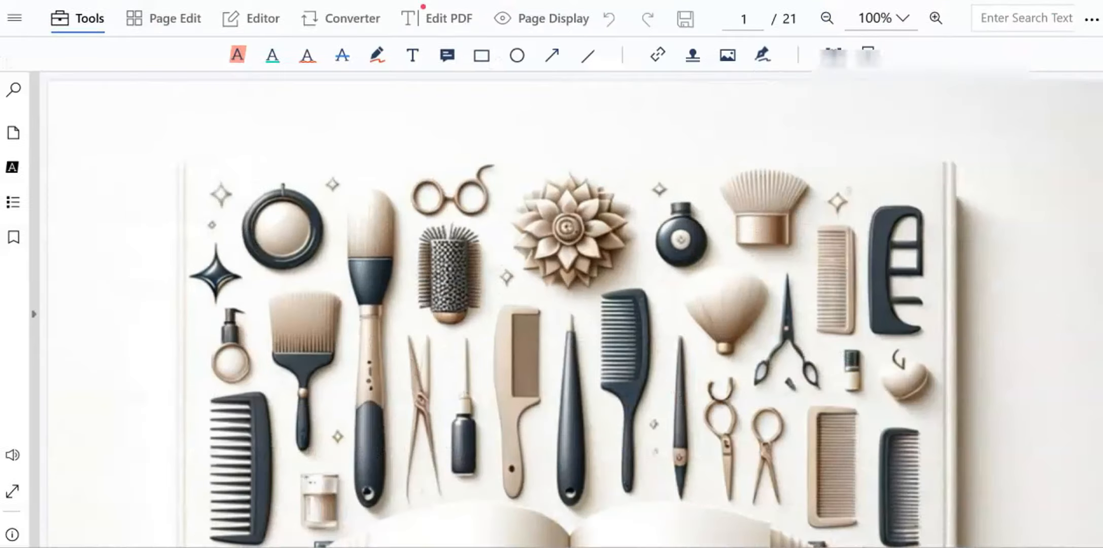
{"action": "left_click", "coordinate": [908, 96]}
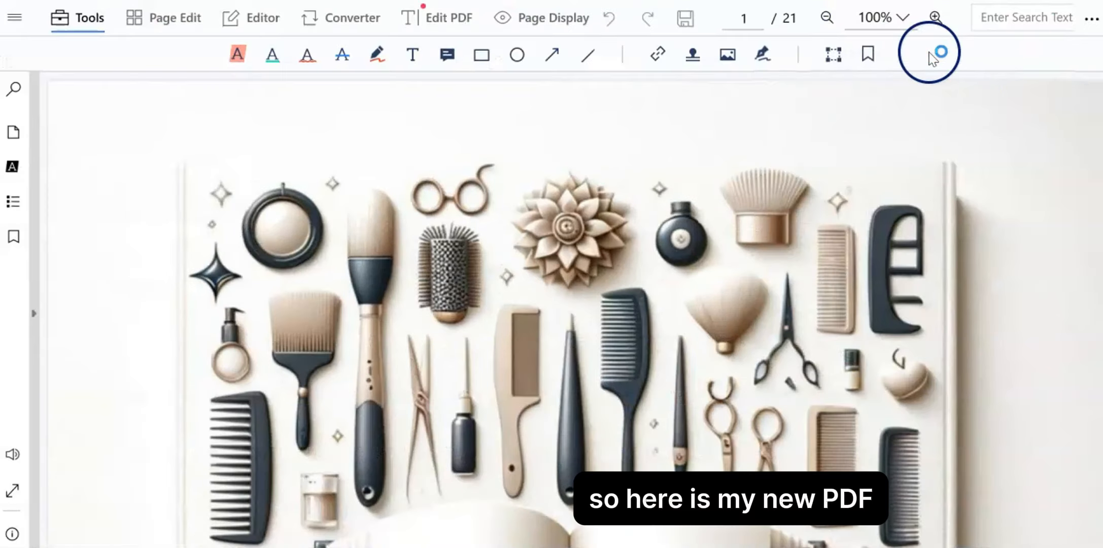
Test the fillable table on page 4 by entering "sadsadad" in the first Role field.
{"action": "left_click", "coordinate": [826, 19]}
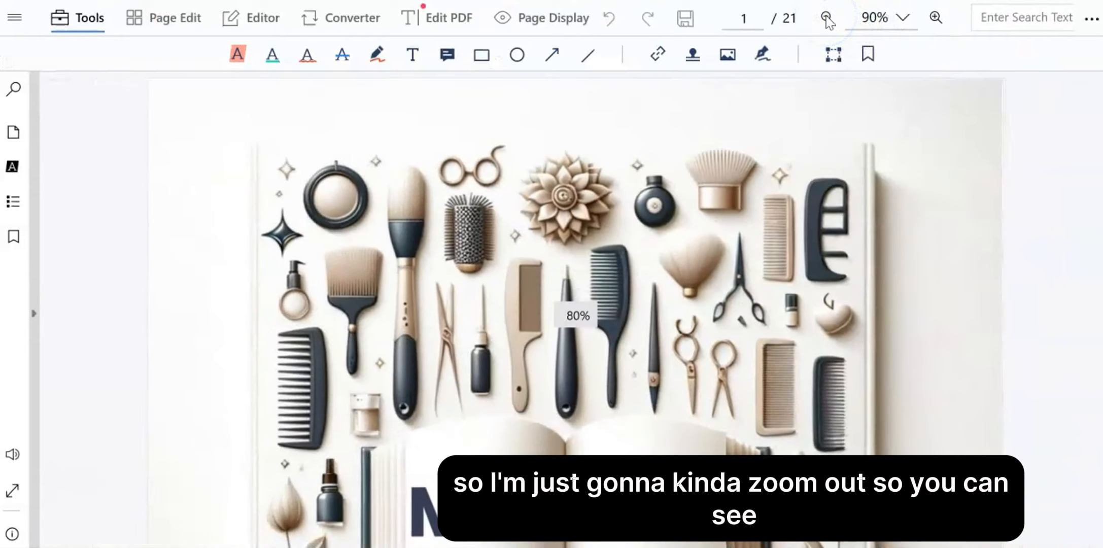
{"action": "left_click", "coordinate": [826, 19]}
{"action": "left_click", "coordinate": [826, 19]}
{"action": "left_click", "coordinate": [826, 19]}
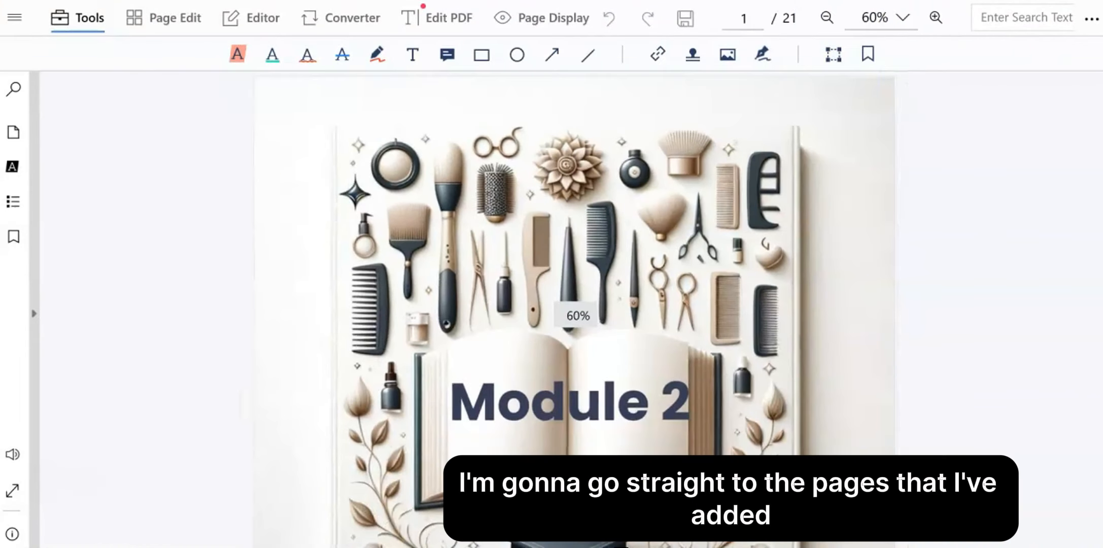
{"action": "left_click_drag", "start_coordinate": [1098, 94], "coordinate": [1098, 161]}
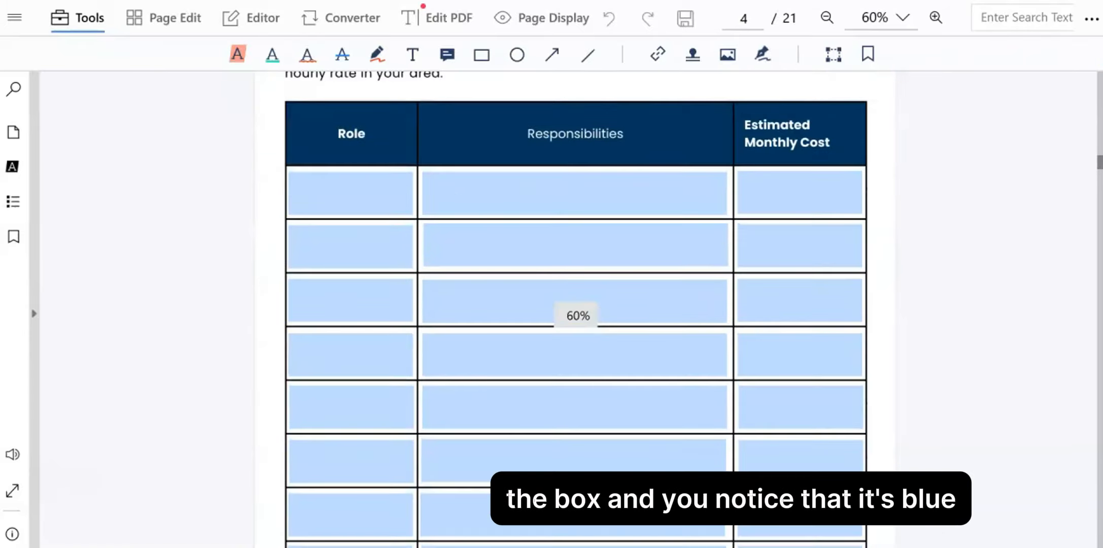
{"action": "left_click", "coordinate": [310, 183]}
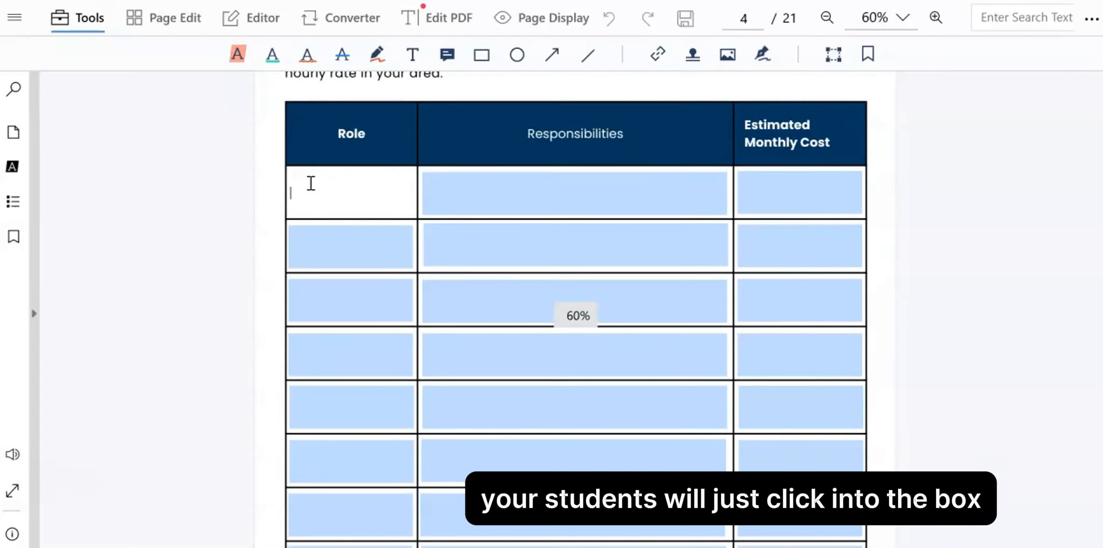
{"action": "type", "text": "sadsadad"}
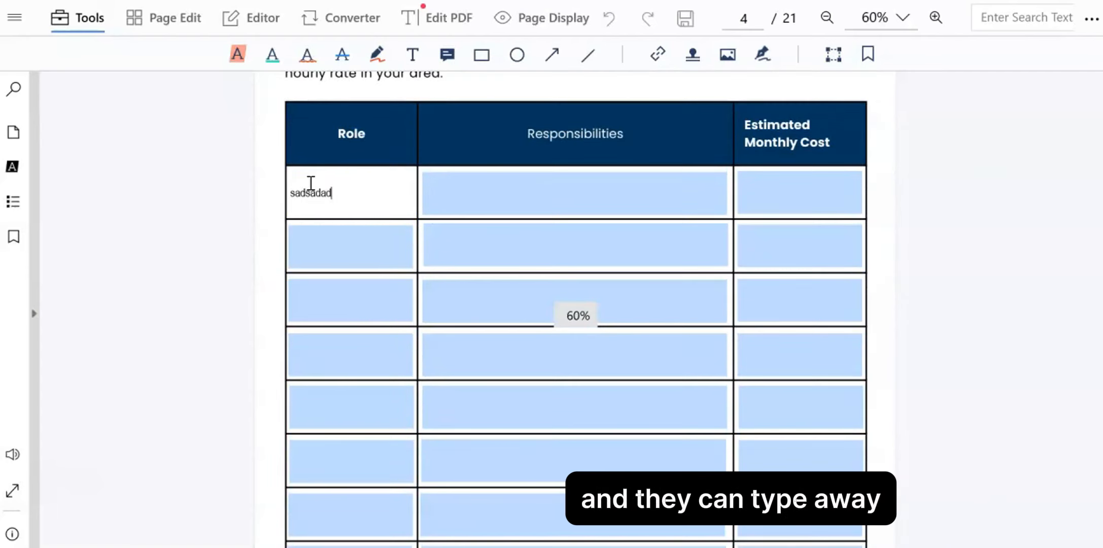